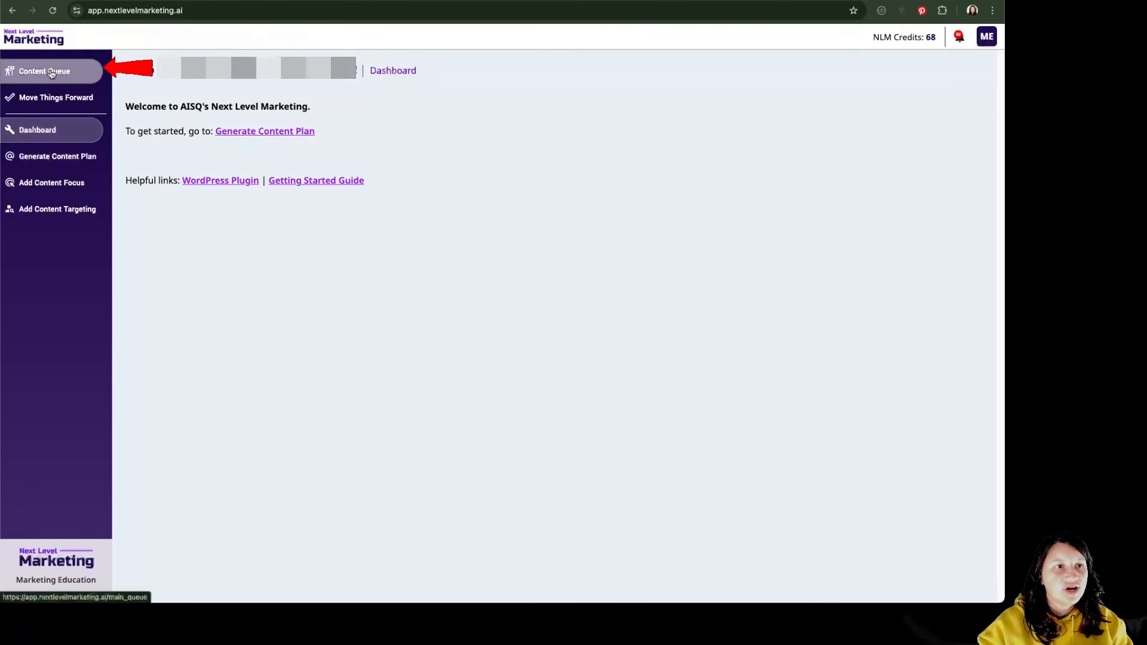
- Start a social media creation task for the Quirky Branding pitch, setting Group 1 to Twitter Size (280 characters) with main content reference and link enabled
{"action": "left_click", "coordinate": [51, 73]}
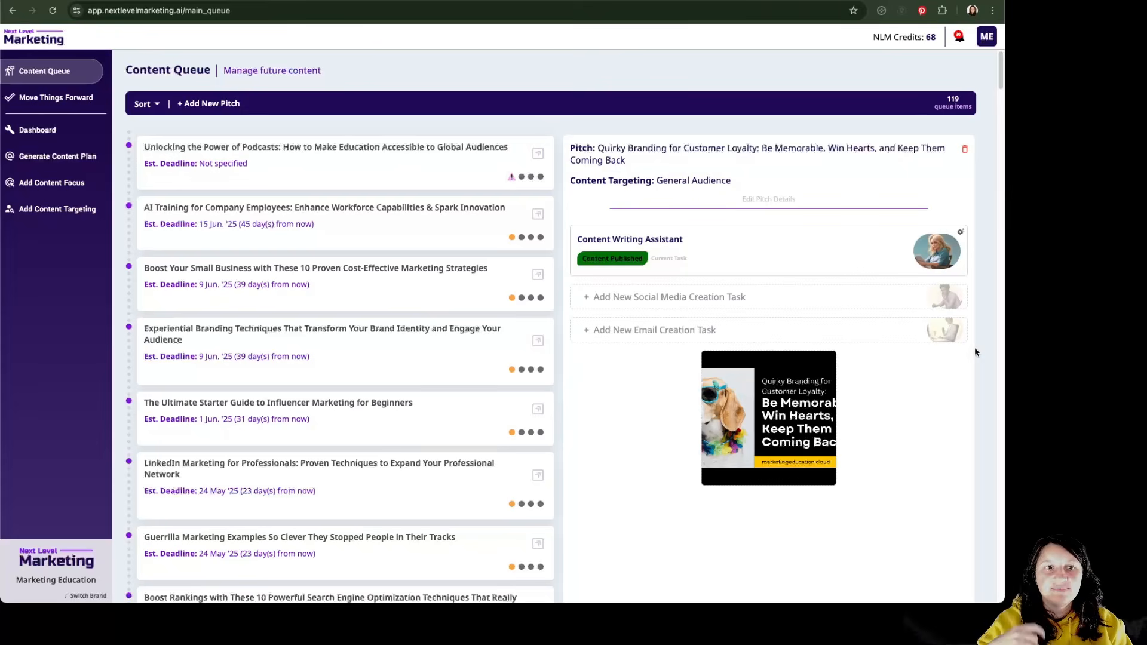
{"action": "left_click", "coordinate": [695, 306]}
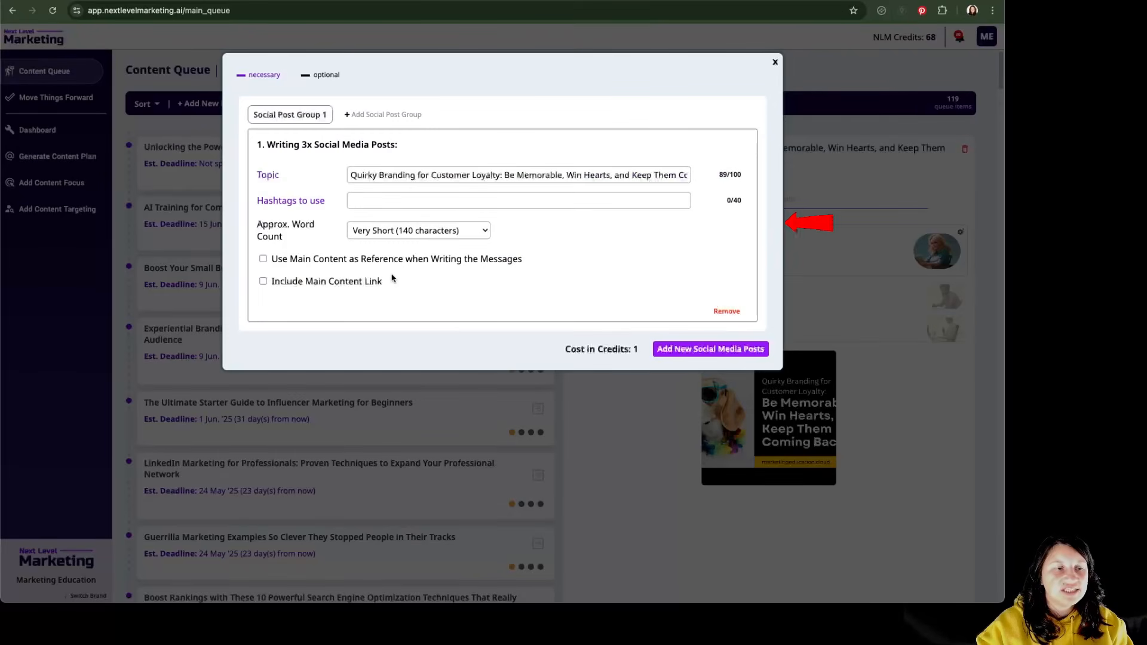
{"action": "left_click", "coordinate": [418, 231]}
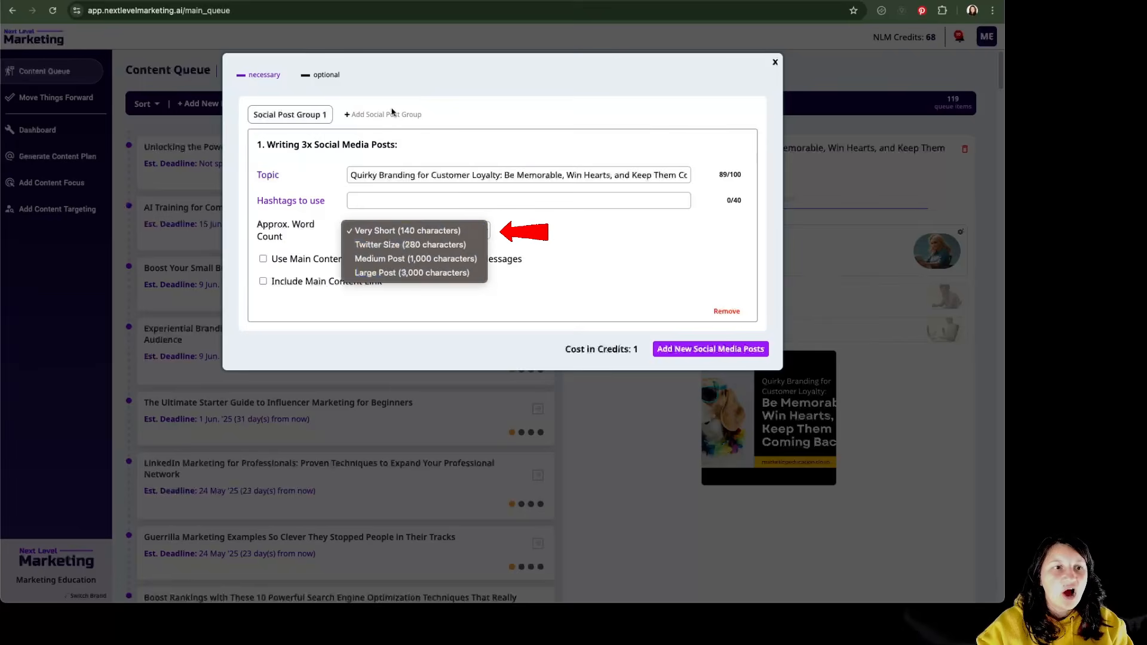
{"action": "left_click", "coordinate": [464, 245]}
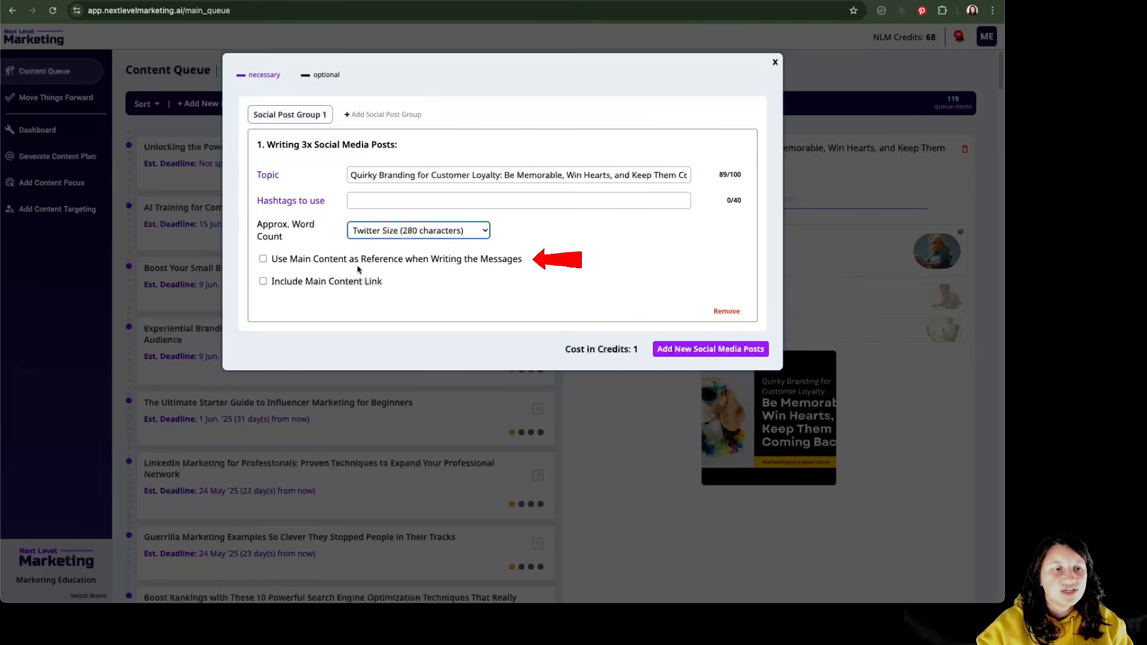
{"action": "left_click", "coordinate": [481, 263]}
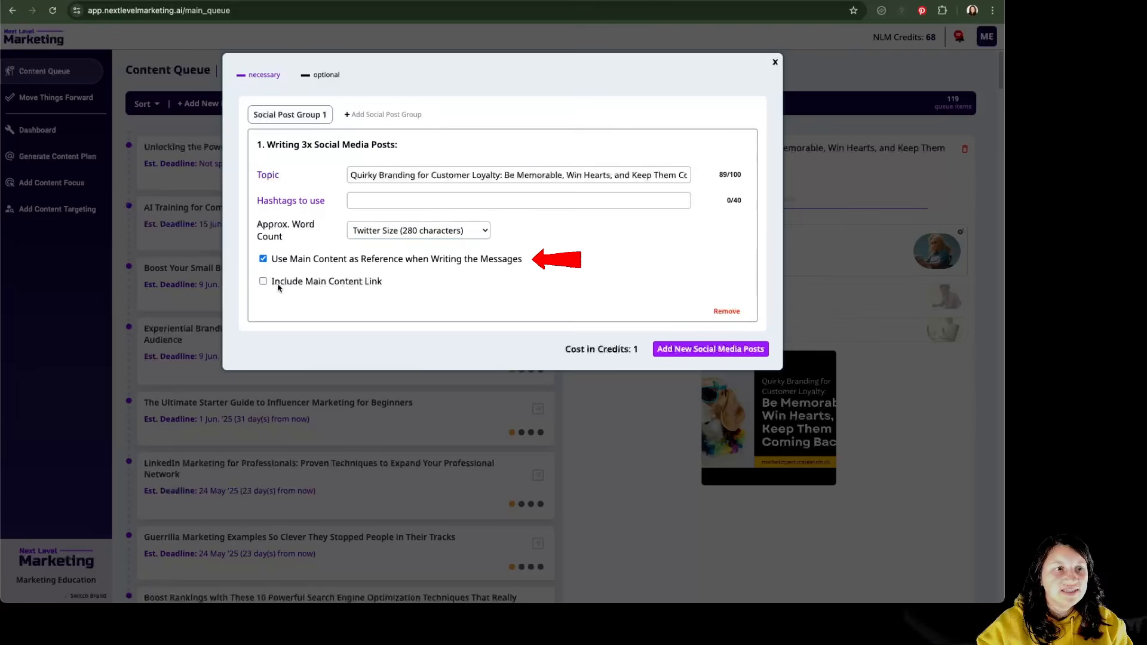
{"action": "left_click", "coordinate": [353, 286]}
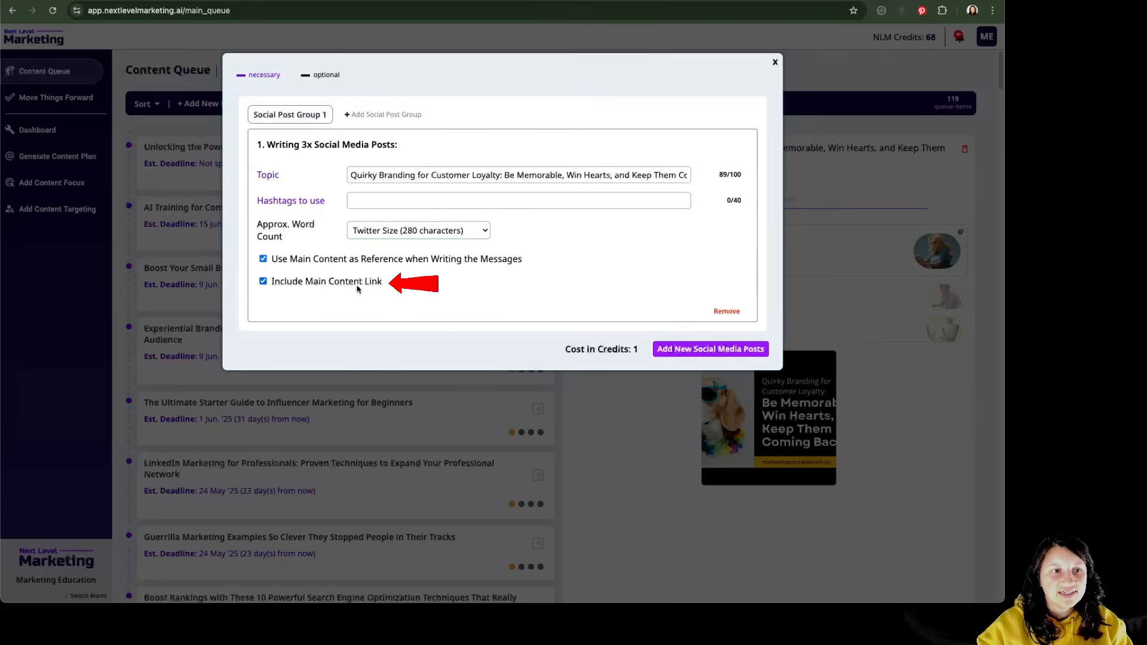
- Add Social Post Groups 2 and 3, and set Group 2 to Medium Post (1,000 characters) with the main content link included
{"action": "left_click", "coordinate": [383, 115]}
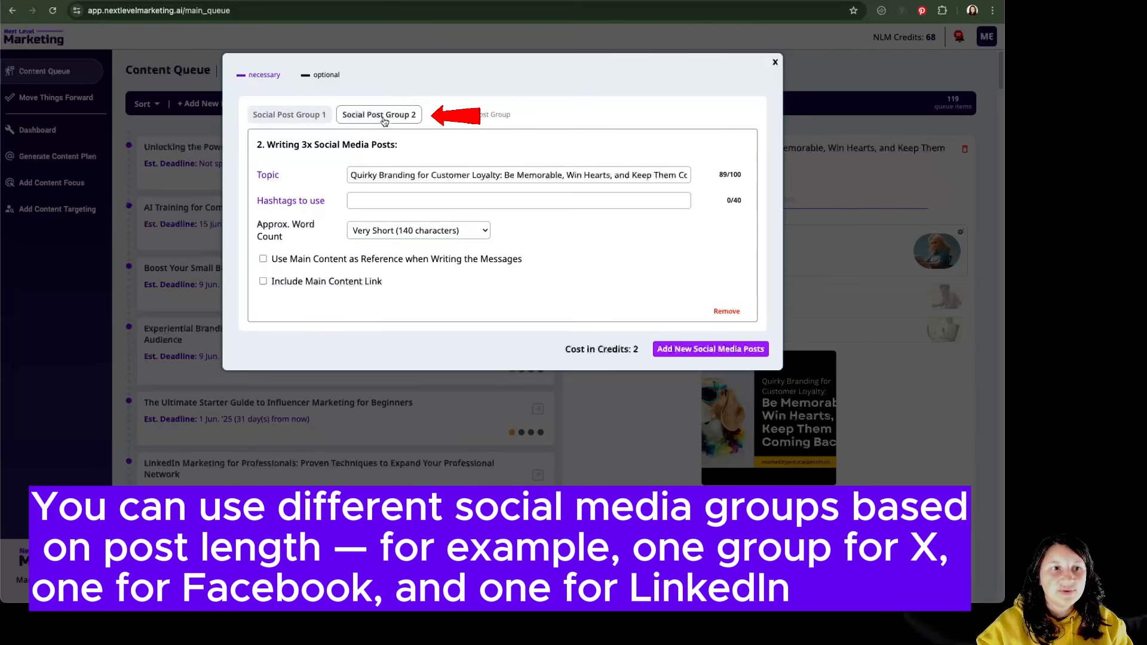
{"action": "left_click", "coordinate": [446, 121]}
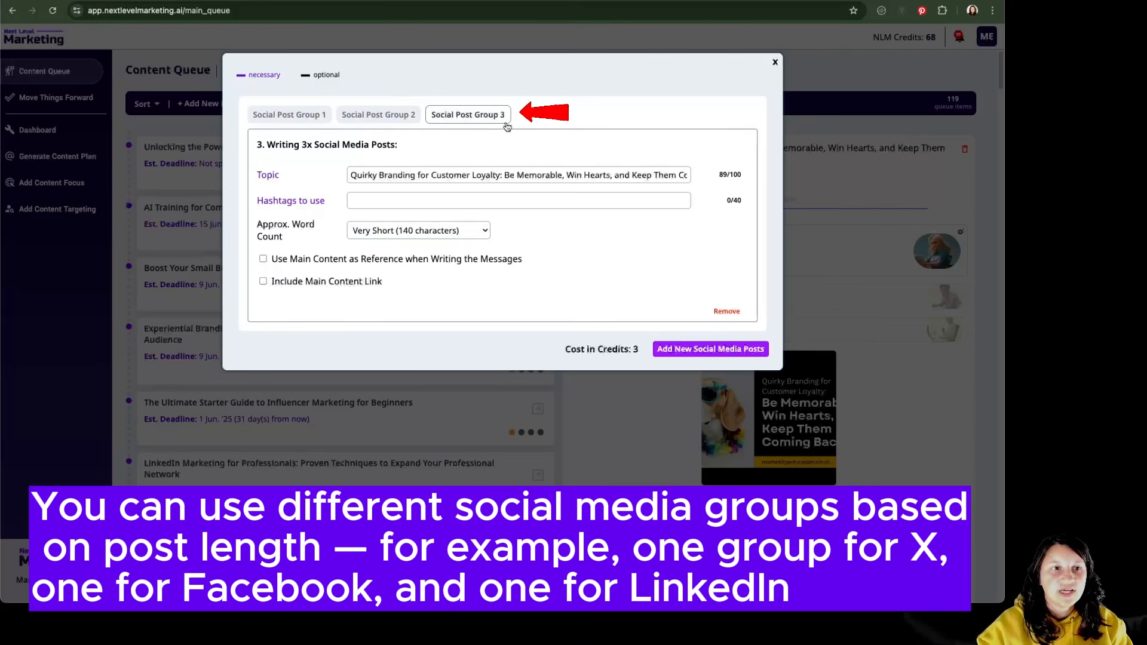
{"action": "left_click", "coordinate": [388, 114]}
{"action": "left_click", "coordinate": [418, 230]}
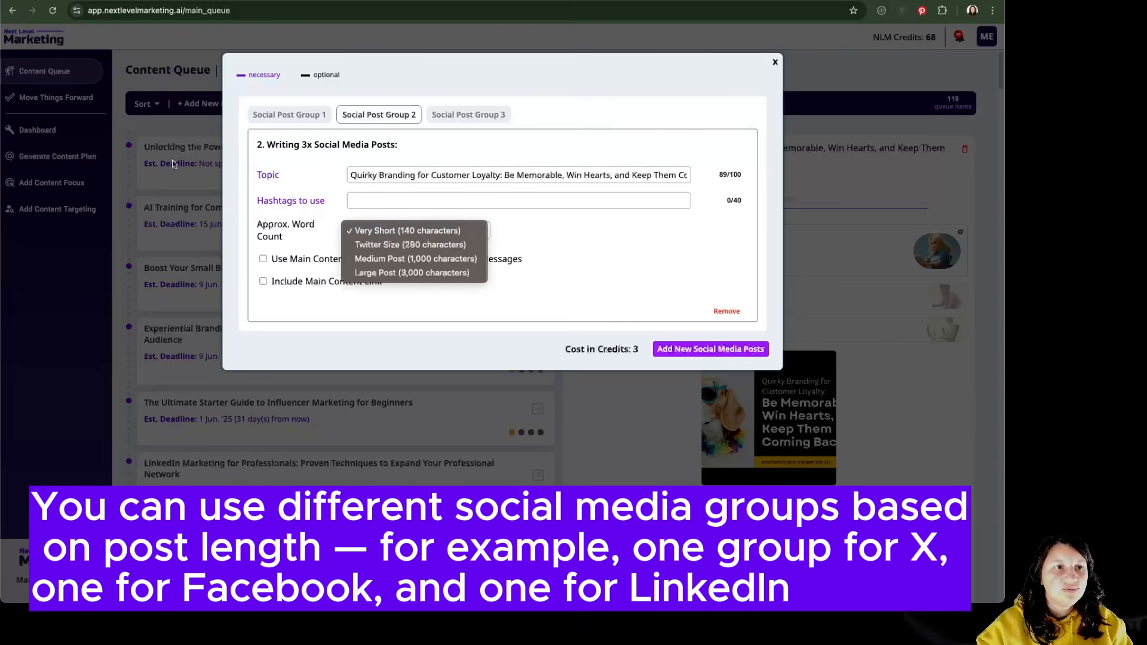
{"action": "left_click", "coordinate": [416, 259]}
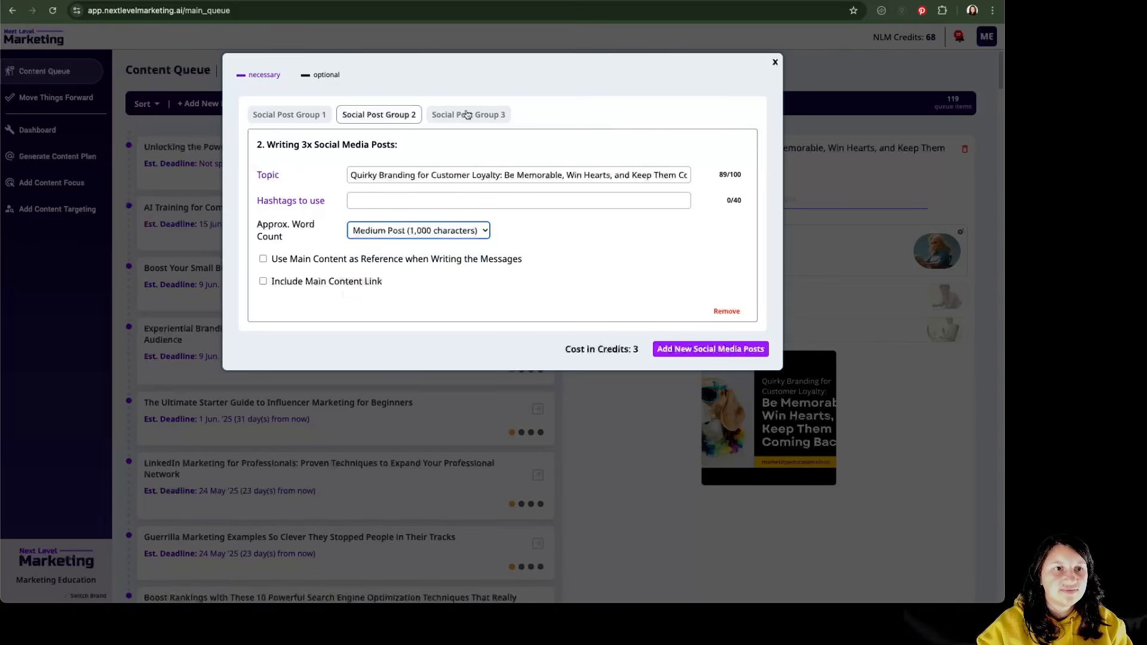
{"action": "left_click", "coordinate": [329, 287]}
- Set Social Post Group 3 to Large Post (3,000 characters) with the main content link, and submit the new posts, accepting the 3-credit cost
{"action": "left_click", "coordinate": [468, 115]}
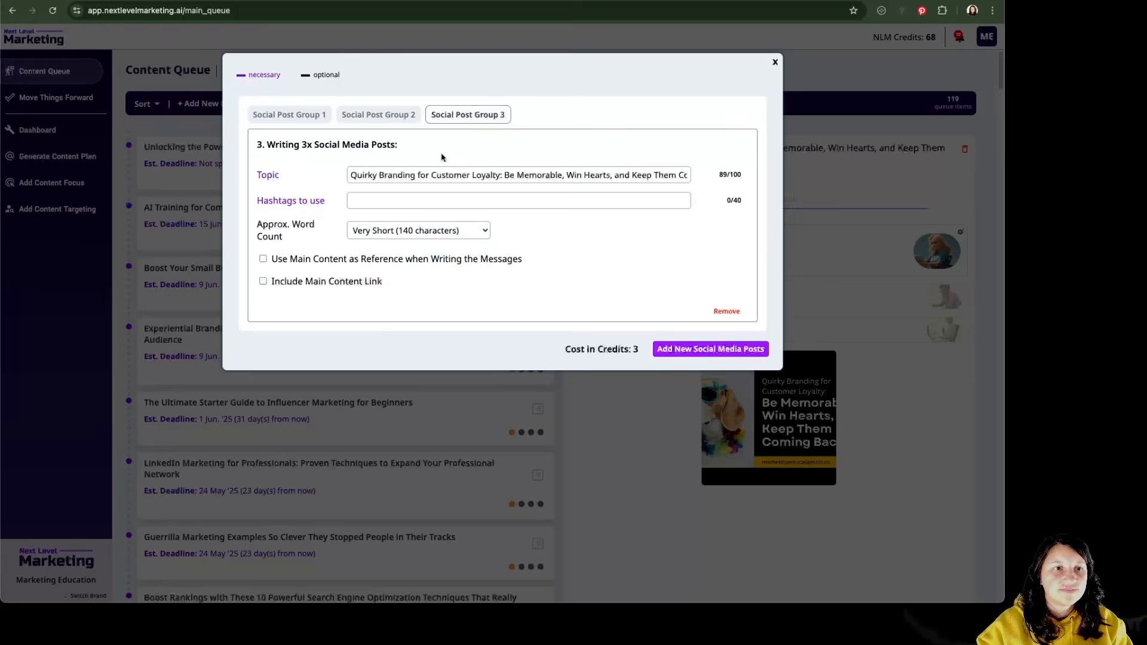
{"action": "left_click", "coordinate": [421, 233]}
{"action": "left_click", "coordinate": [362, 276]}
{"action": "left_click", "coordinate": [326, 283]}
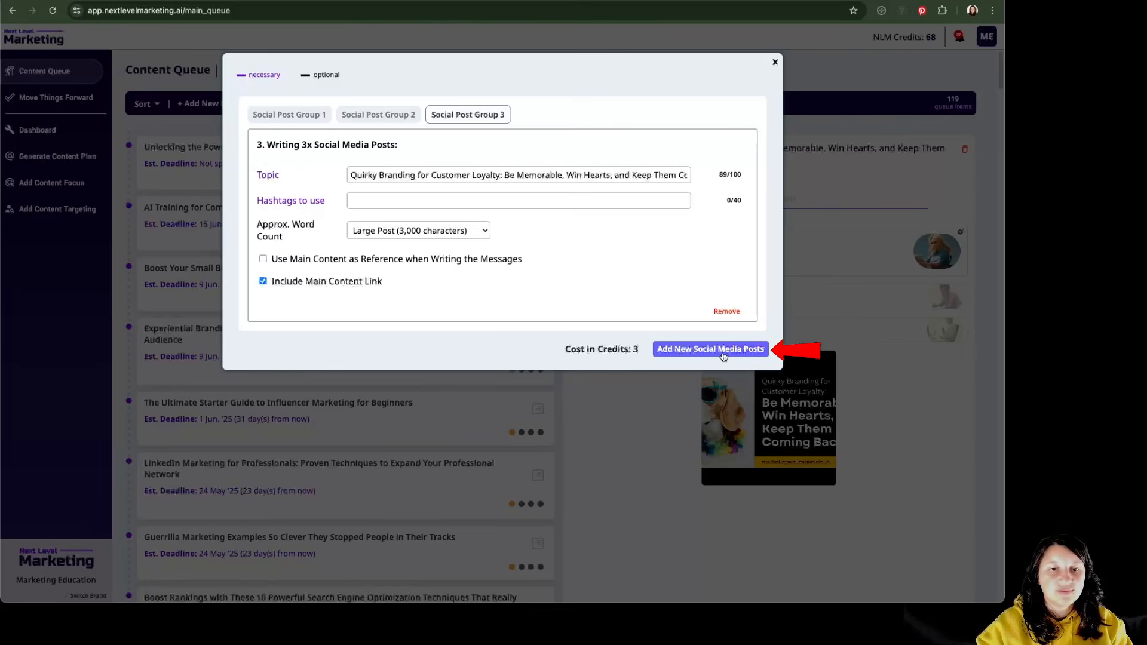
{"action": "left_click", "coordinate": [723, 355]}
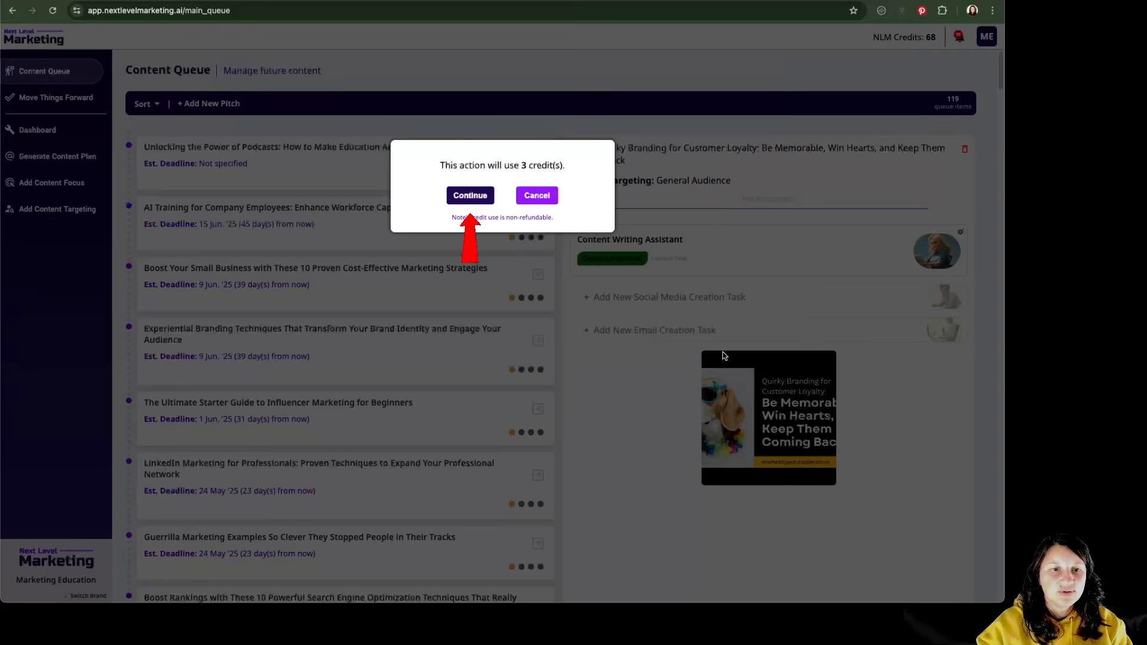
{"action": "left_click", "coordinate": [458, 199]}
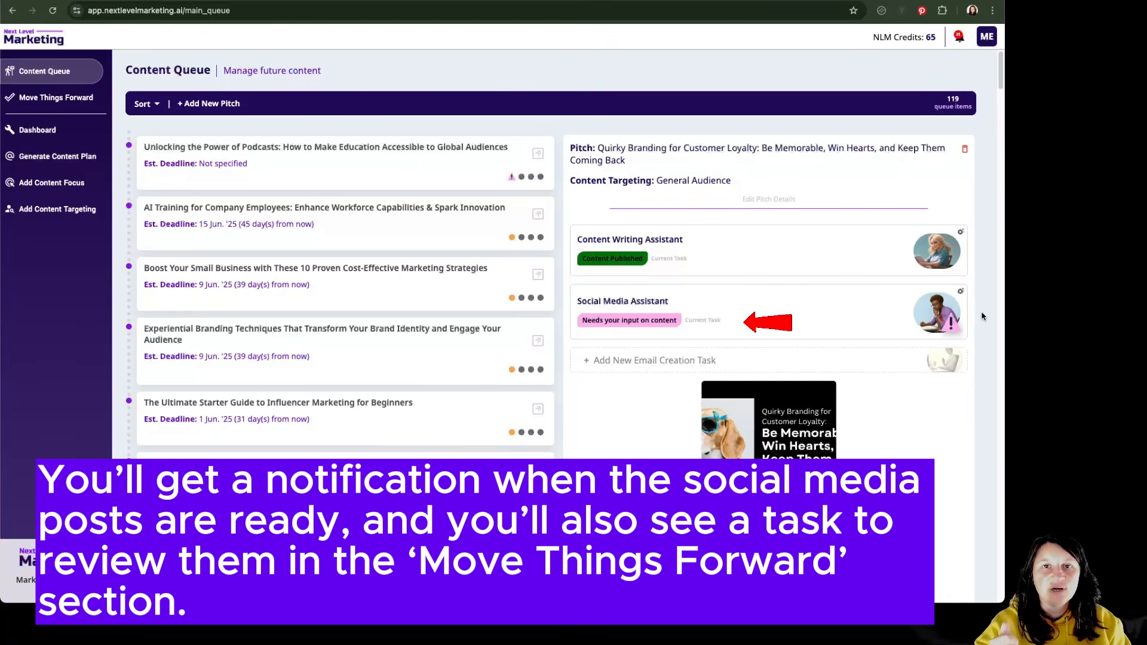
- Open the Social Media Assistant's content for the Quirky Branding pitch and review the posts in Groups 3, 2 and 1
{"action": "left_click", "coordinate": [759, 335]}
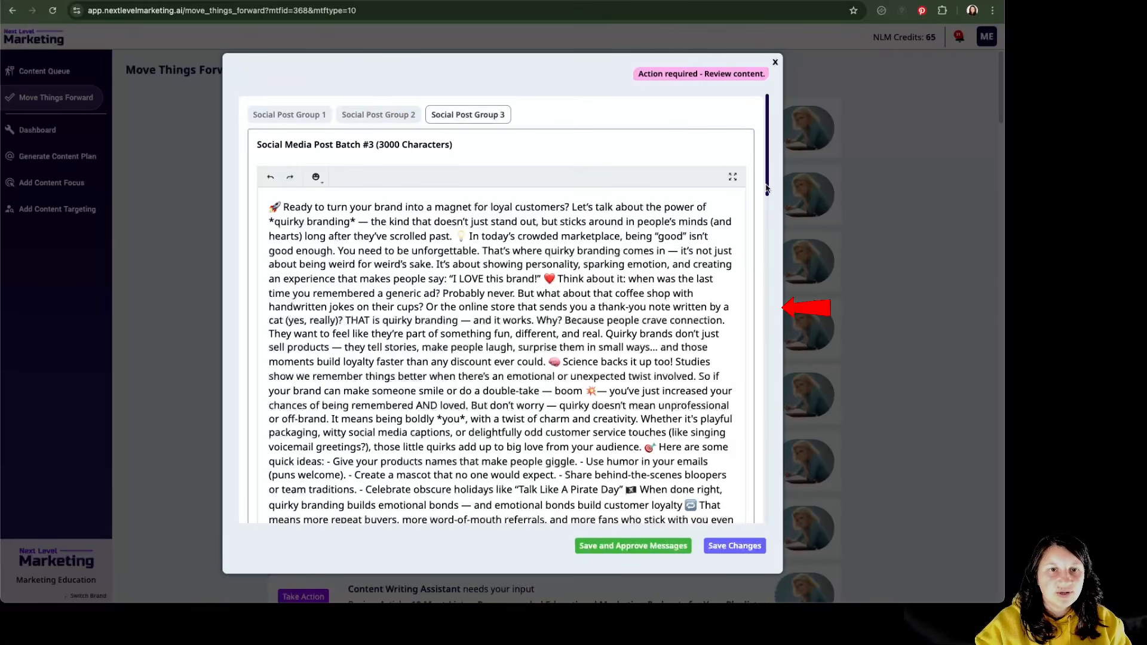
{"action": "left_click_drag", "start_coordinate": [766, 188], "coordinate": [732, 180]}
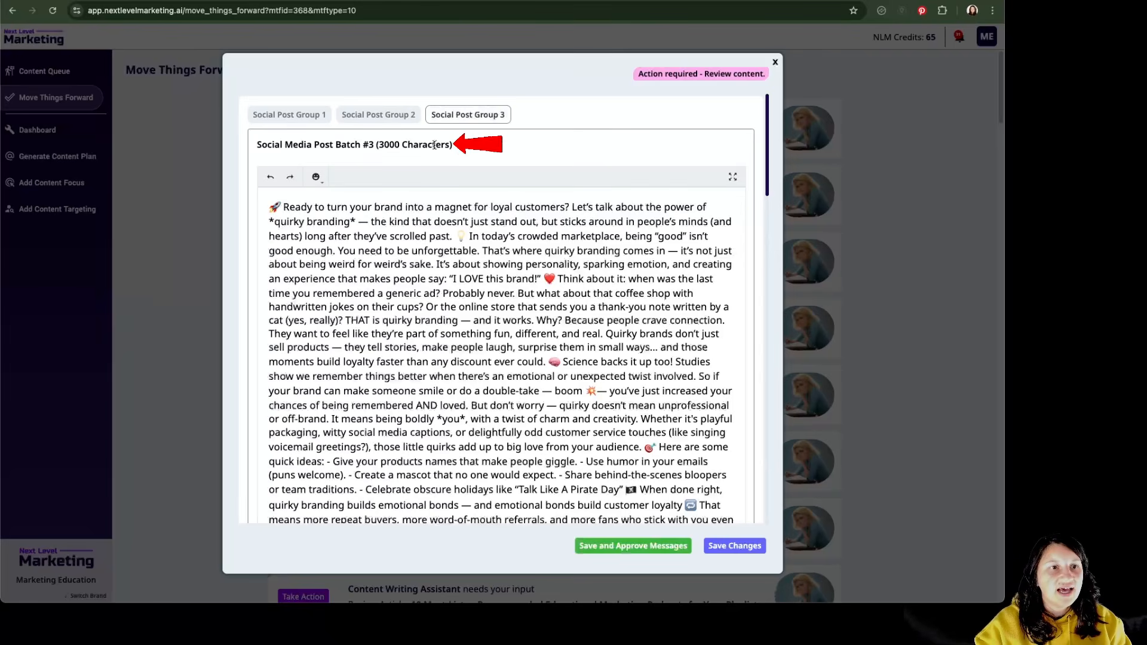
{"action": "left_click_drag", "start_coordinate": [456, 147], "coordinate": [377, 145]}
{"action": "left_click", "coordinate": [469, 152]}
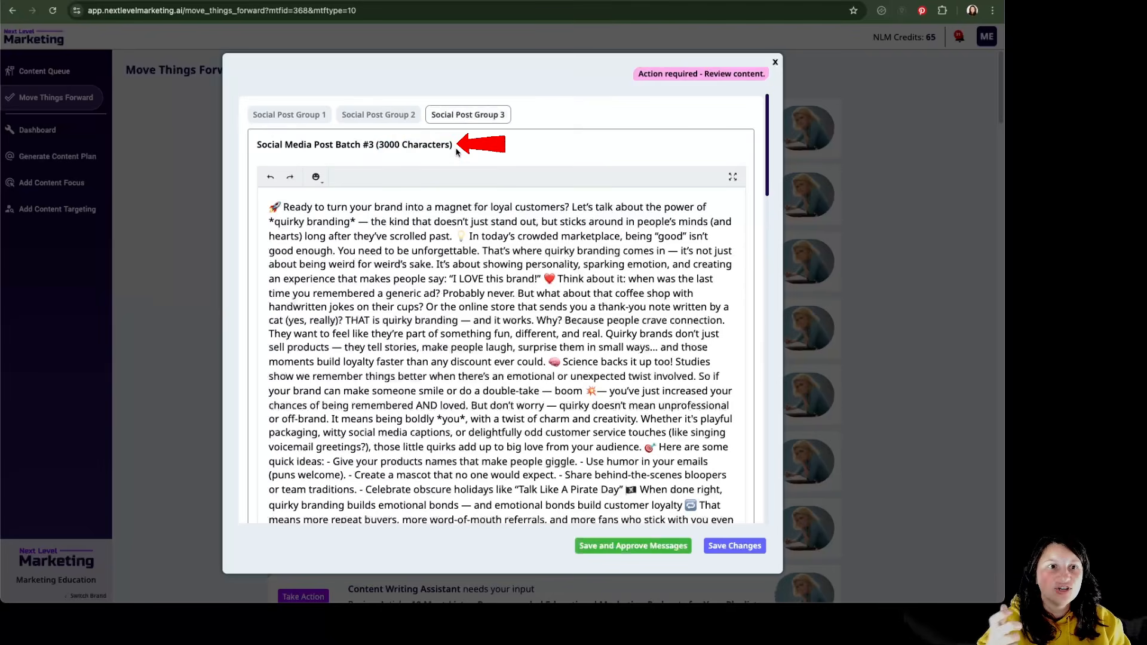
{"action": "left_click", "coordinate": [380, 115]}
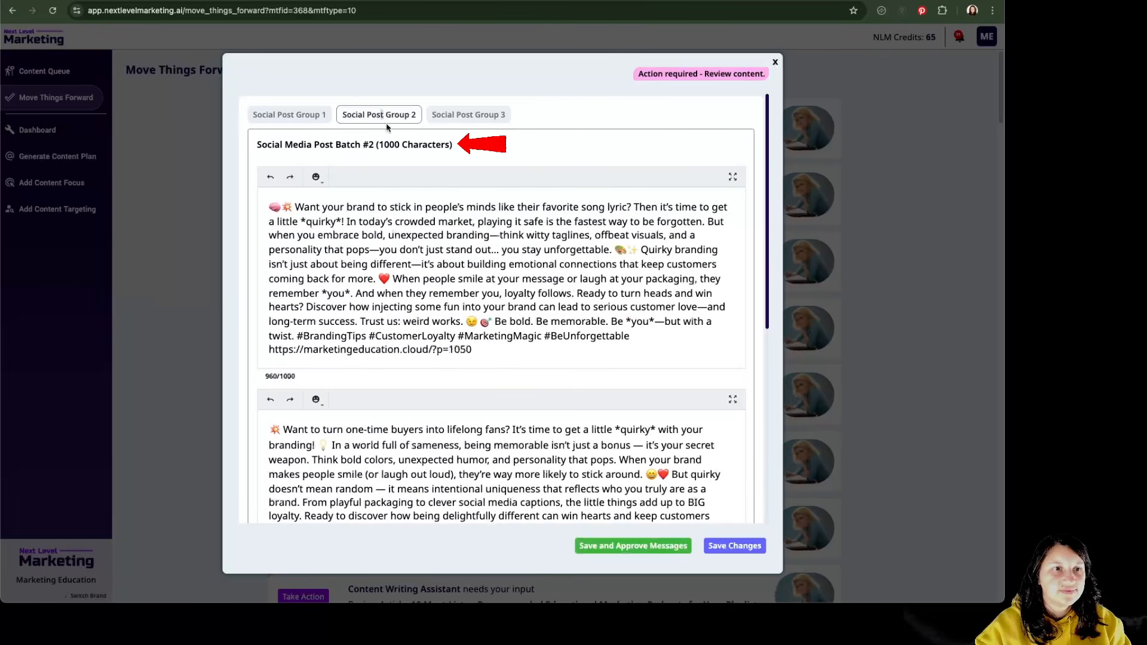
{"action": "scroll", "coordinate": [752, 205], "scroll_direction": "down", "scroll_amount": 6}
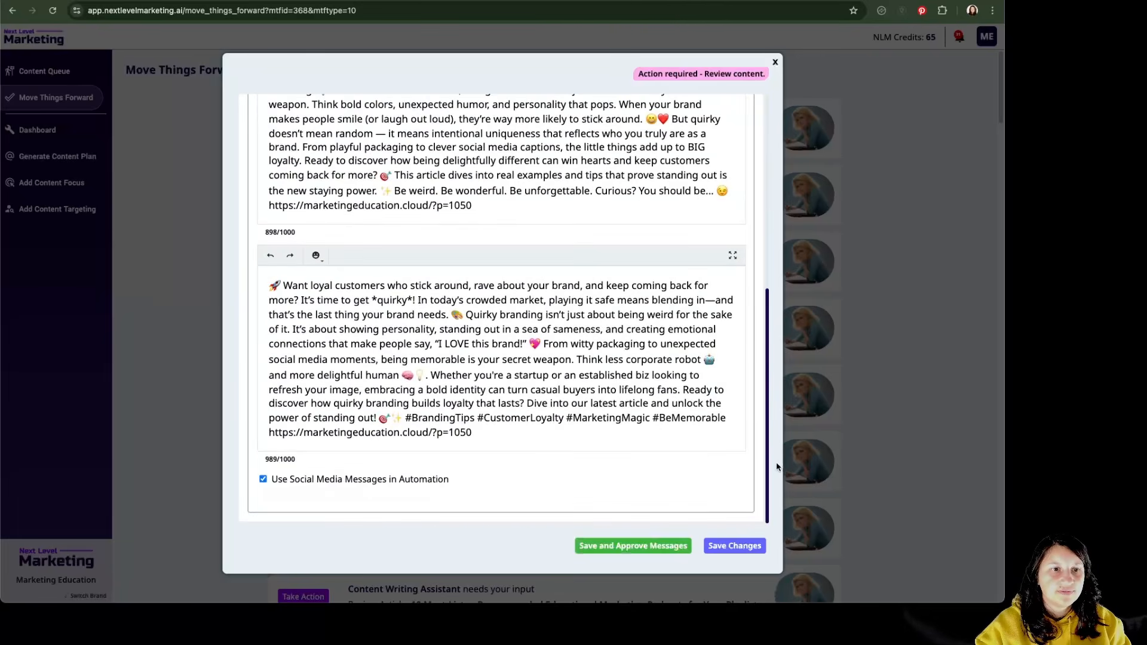
{"action": "scroll", "coordinate": [777, 146], "scroll_direction": "up", "scroll_amount": 6}
{"action": "left_click", "coordinate": [302, 116]}
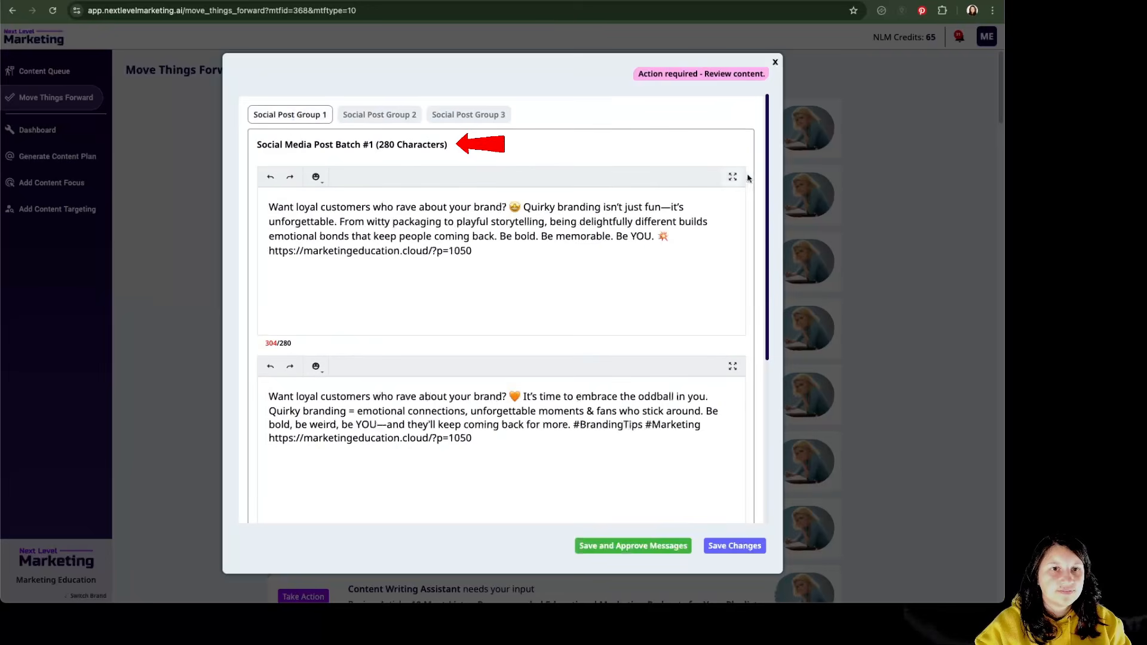
{"action": "scroll", "coordinate": [766, 210], "scroll_direction": "down", "scroll_amount": 5}
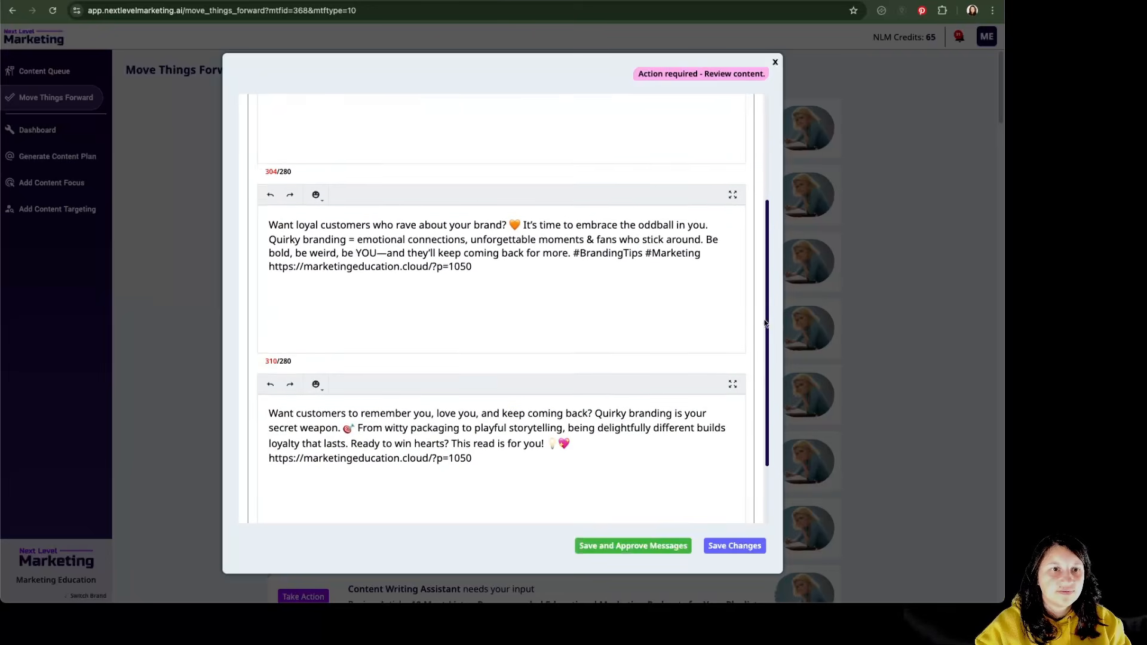
{"action": "scroll", "coordinate": [776, 203], "scroll_direction": "up", "scroll_amount": 5}
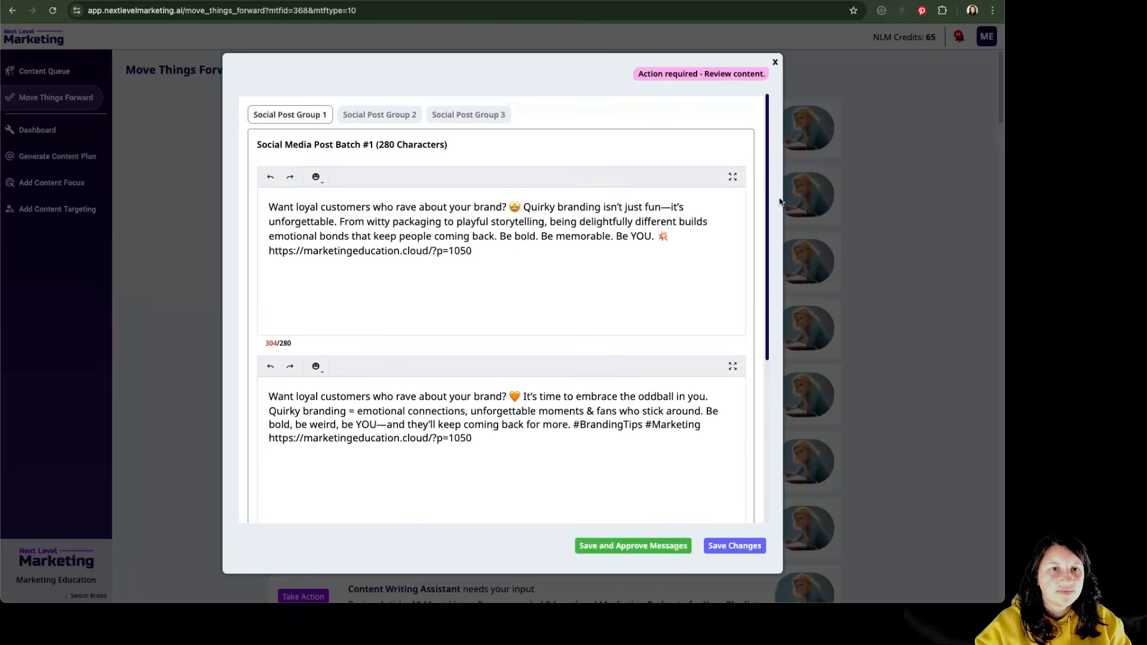
- Browse the emoji choices in the editor of Social Post Group 1's first post without inserting any
{"action": "left_click", "coordinate": [464, 258]}
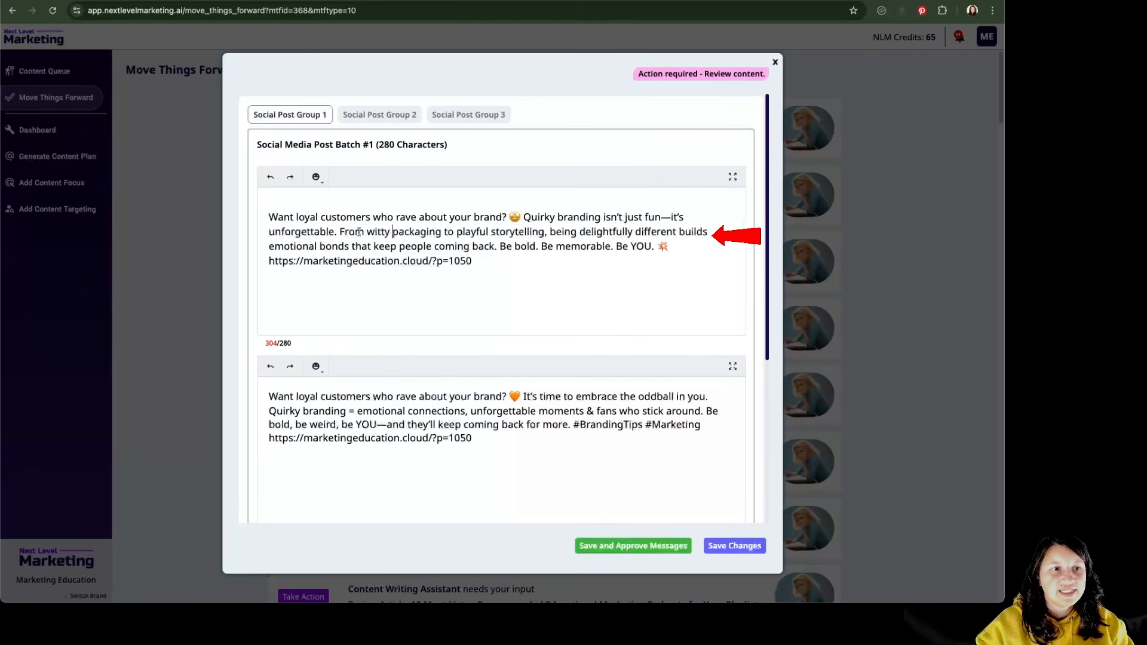
{"action": "left_click", "coordinate": [316, 178]}
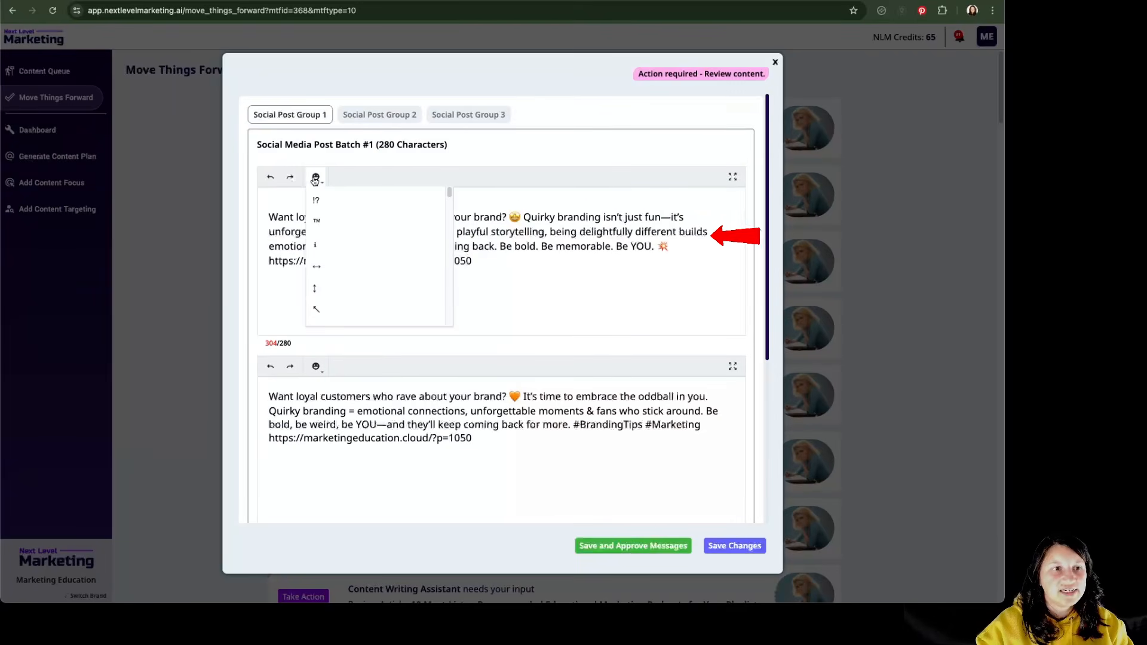
{"action": "left_click_drag", "start_coordinate": [451, 190], "coordinate": [452, 218]}
{"action": "left_click", "coordinate": [559, 264]}
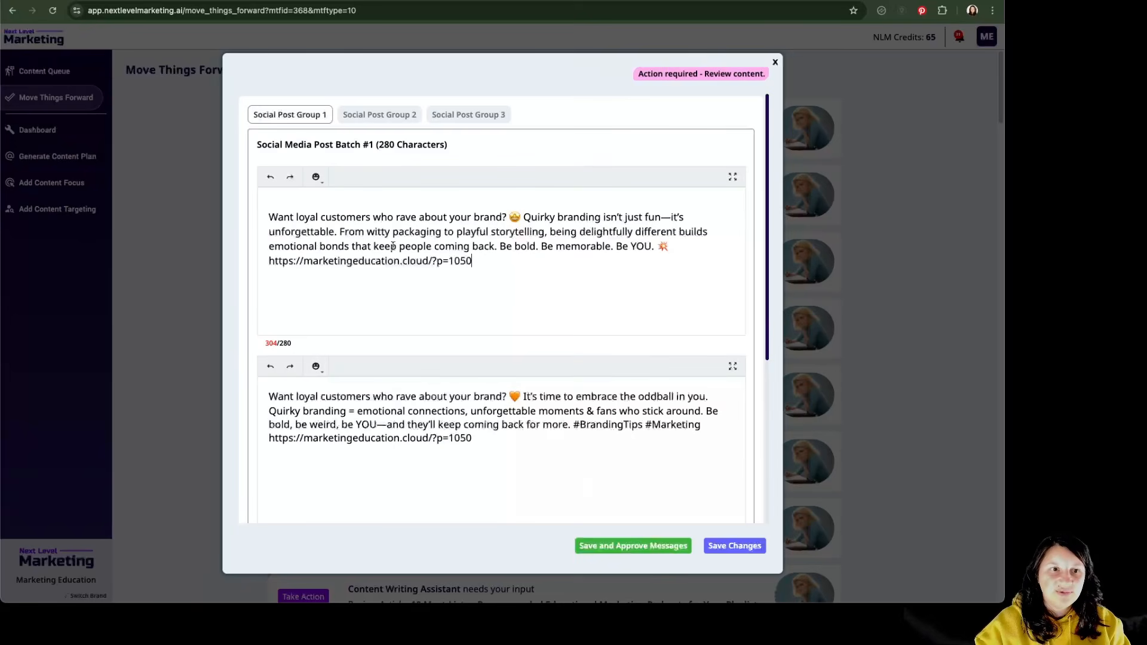
- Save and approve the social media messages for publishing through Squirrly Social
{"action": "left_click", "coordinate": [661, 554]}
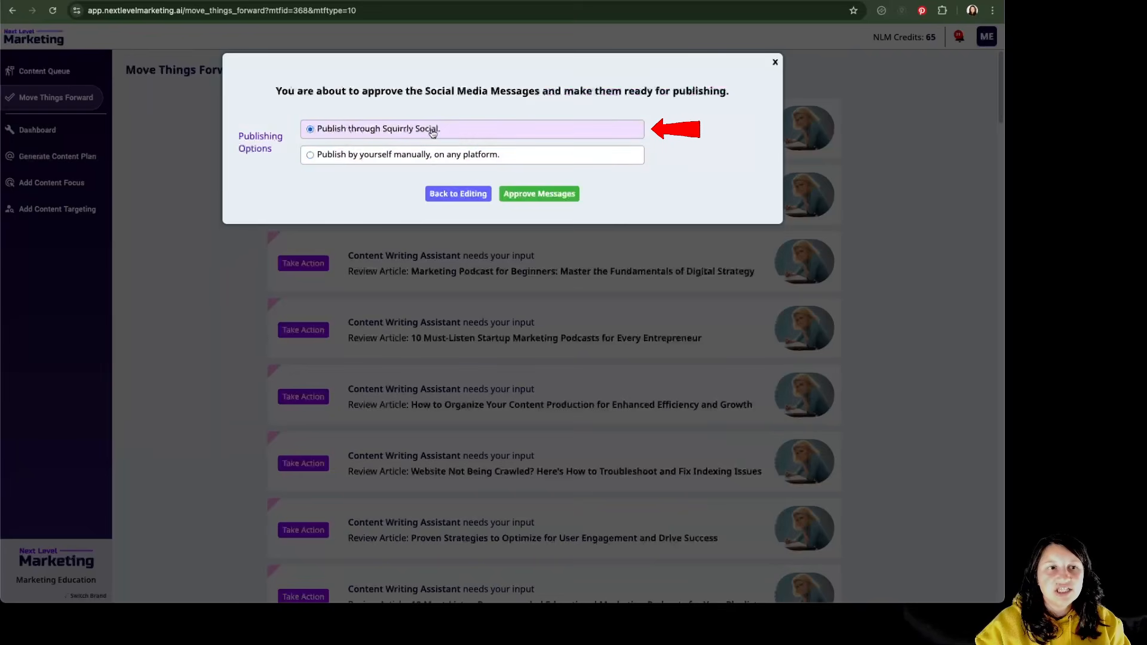
{"action": "left_click", "coordinate": [544, 195]}
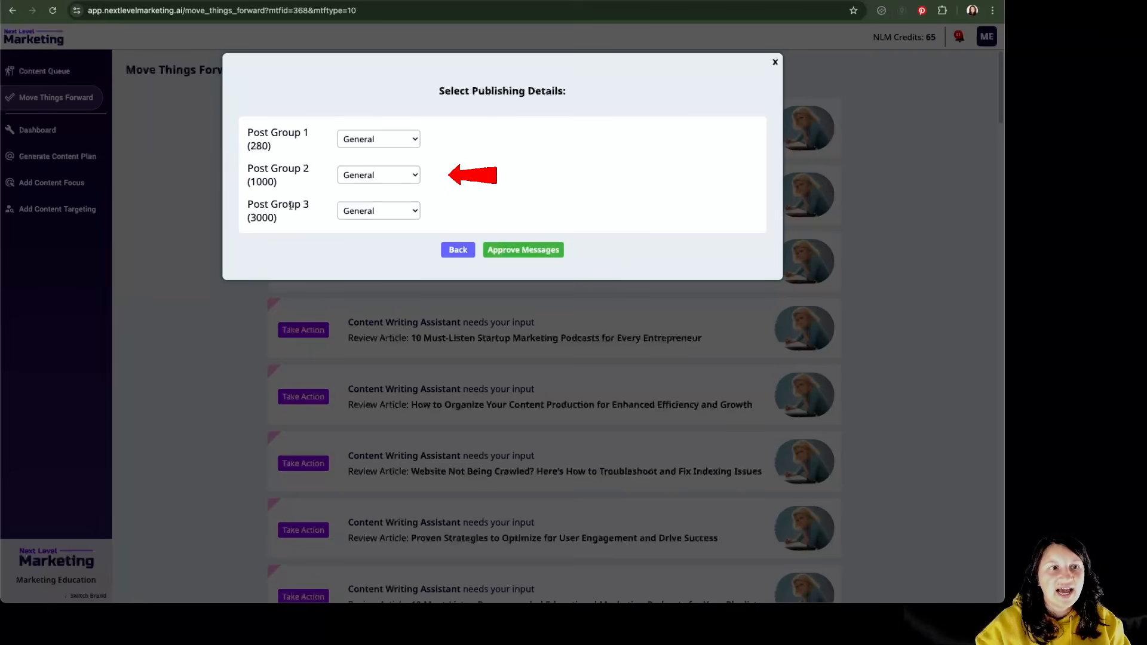
- Assign Post Group 1 (280) to General, and view the Post Groups page in Squirrly Social
{"action": "left_click", "coordinate": [377, 142]}
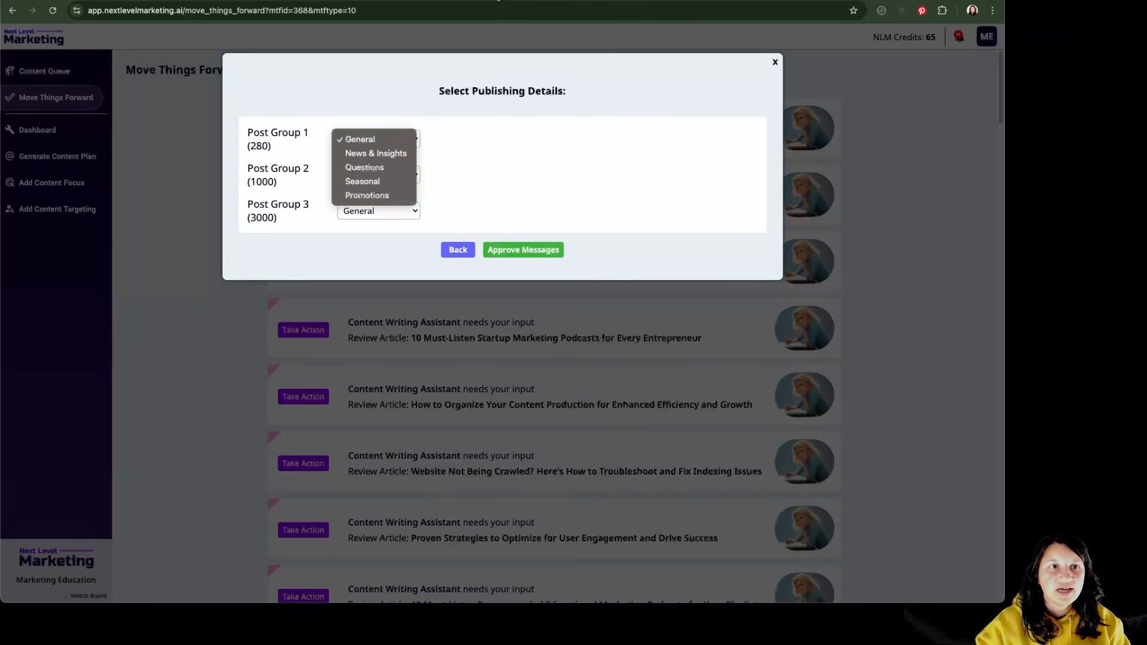
{"action": "left_click", "coordinate": [360, 138]}
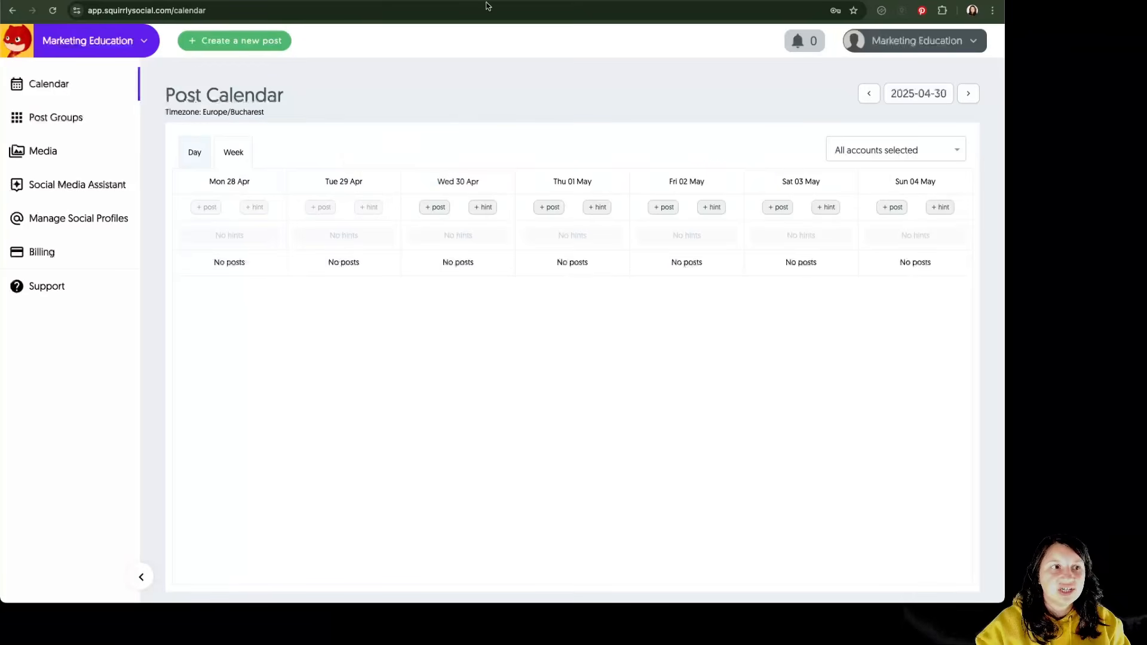
{"action": "left_click", "coordinate": [55, 120]}
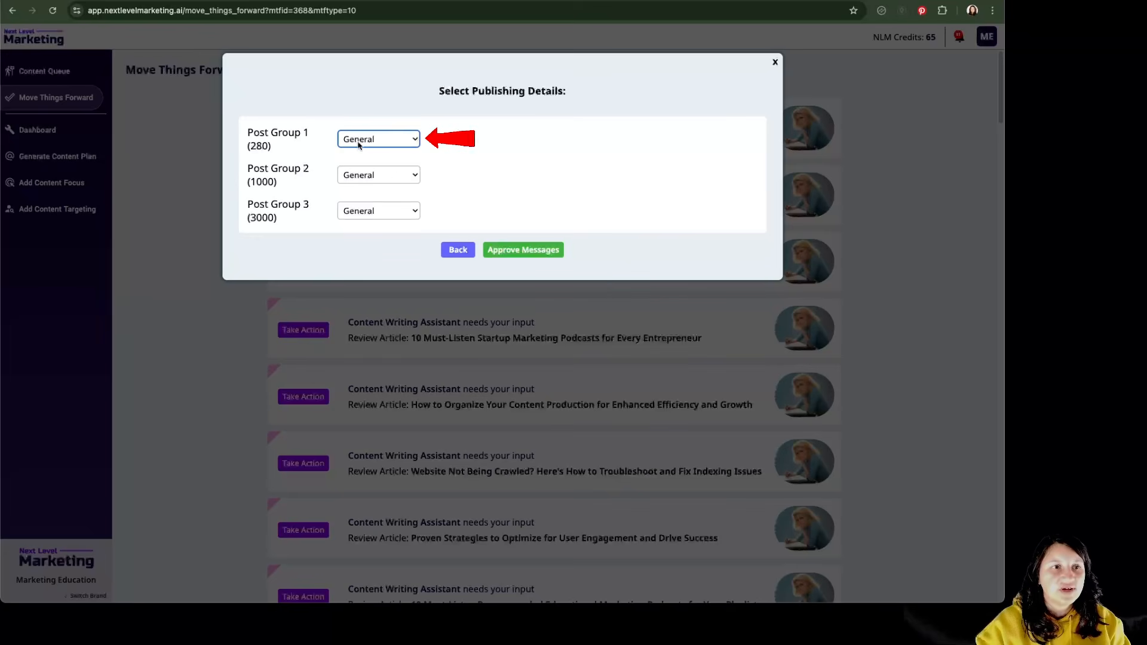
- Assign Post Group 2 (1000) to News & Insights and Post Group 3 (3000) to Promotions, and approve the messages
{"action": "left_click", "coordinate": [387, 180]}
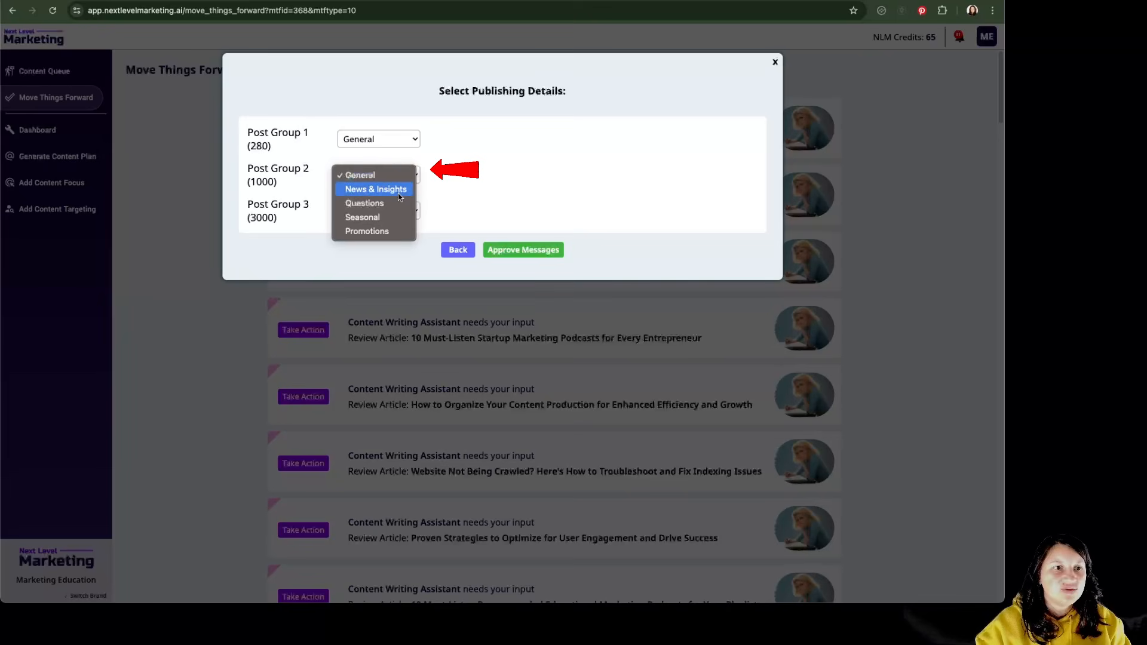
{"action": "left_click", "coordinate": [399, 192]}
{"action": "left_click", "coordinate": [387, 212]}
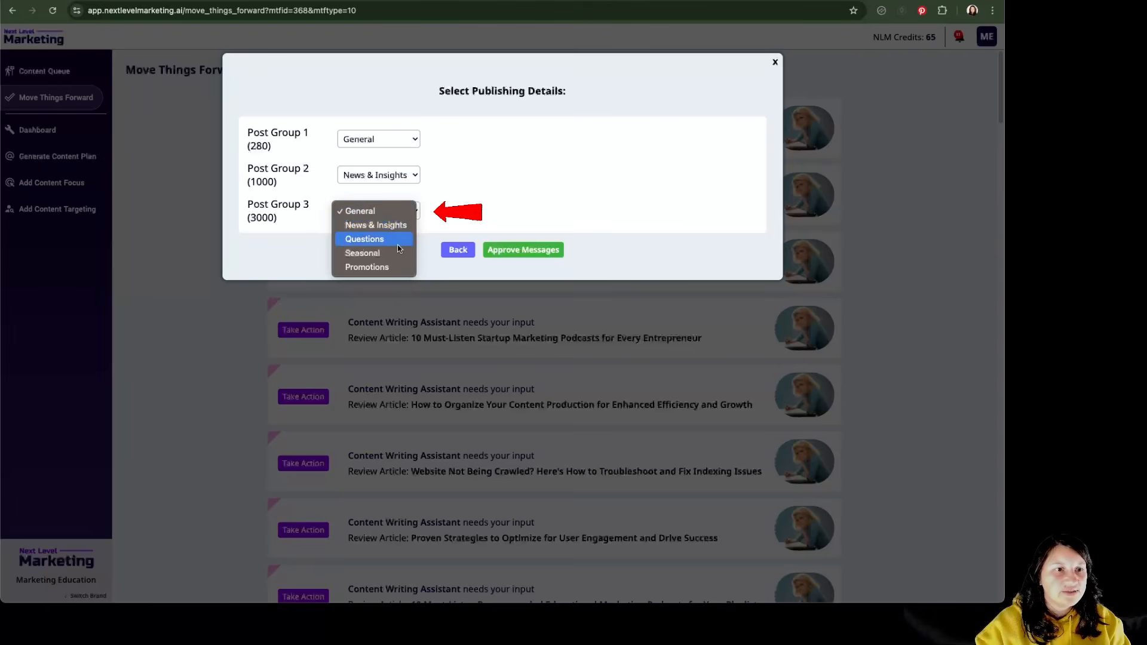
{"action": "left_click", "coordinate": [385, 270]}
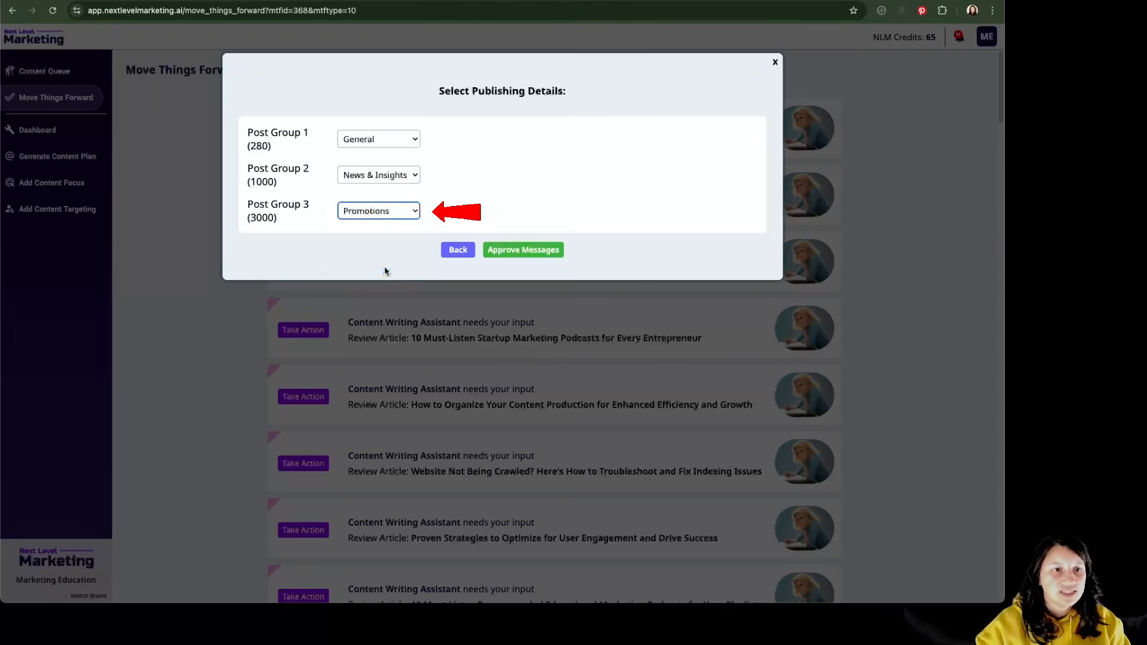
{"action": "left_click", "coordinate": [557, 257]}
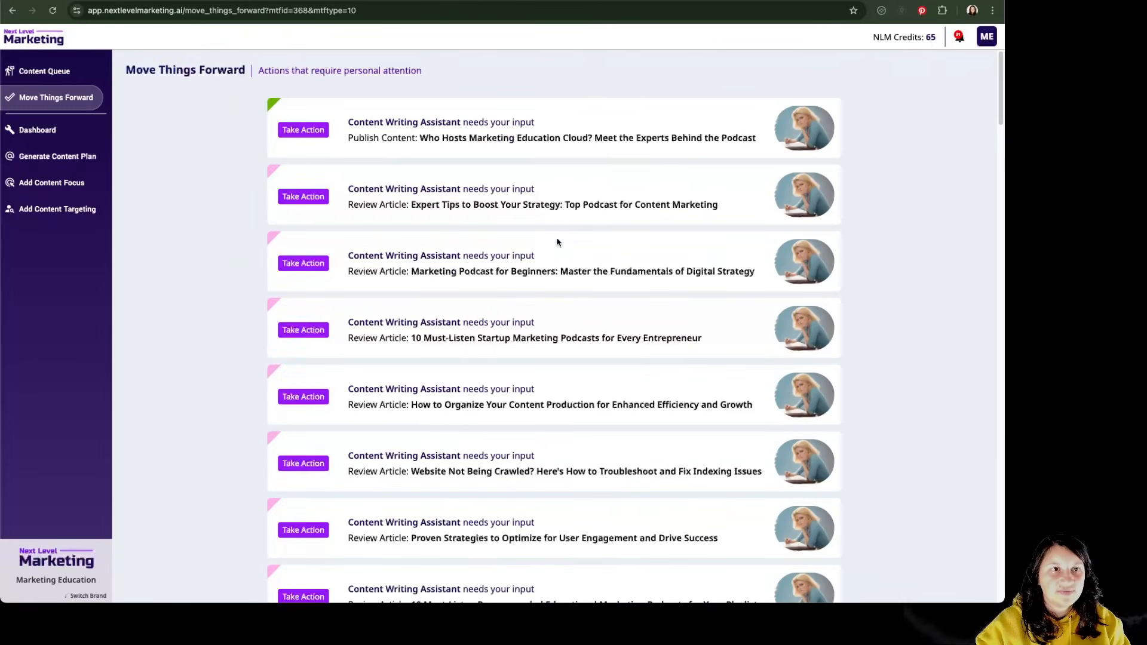
- Switch to Squirrly Social, refresh the post groups, and view the approved posts in General, News & Insights and Promotions
{"action": "key", "text": "ctrl+Tab"}
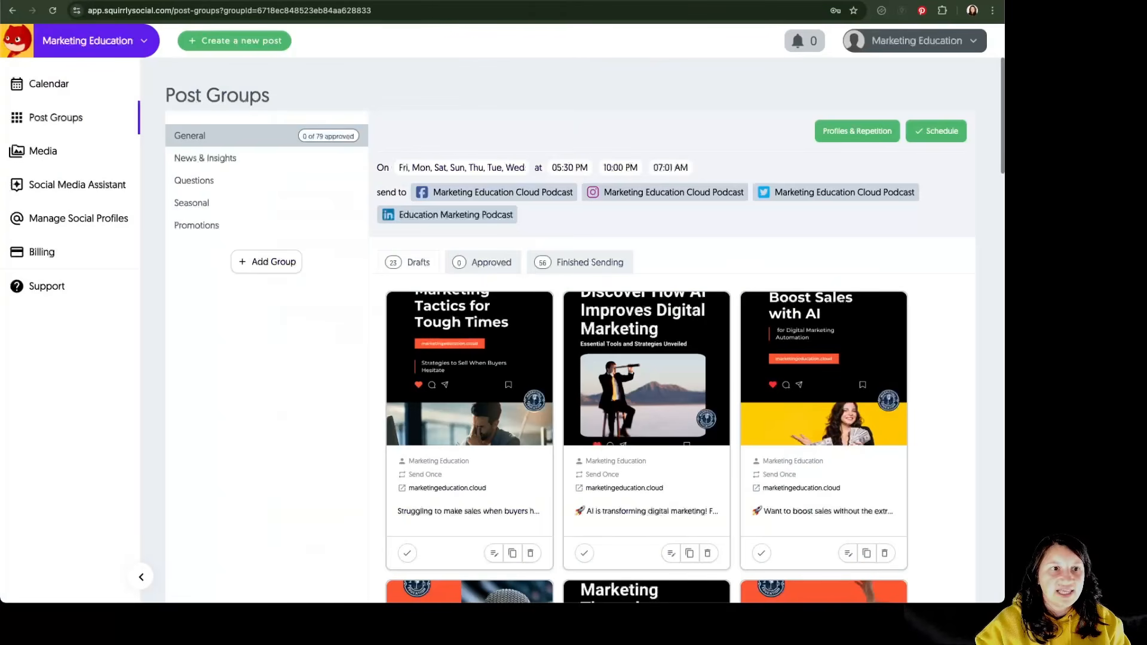
{"action": "left_click", "coordinate": [51, 10]}
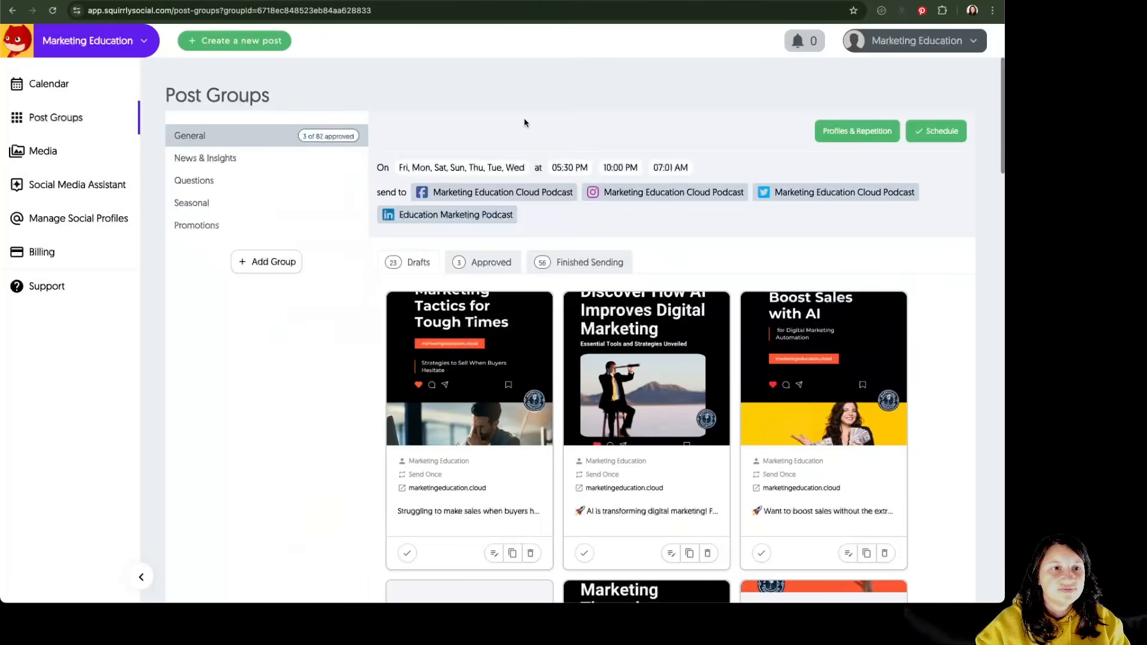
{"action": "left_click", "coordinate": [505, 267]}
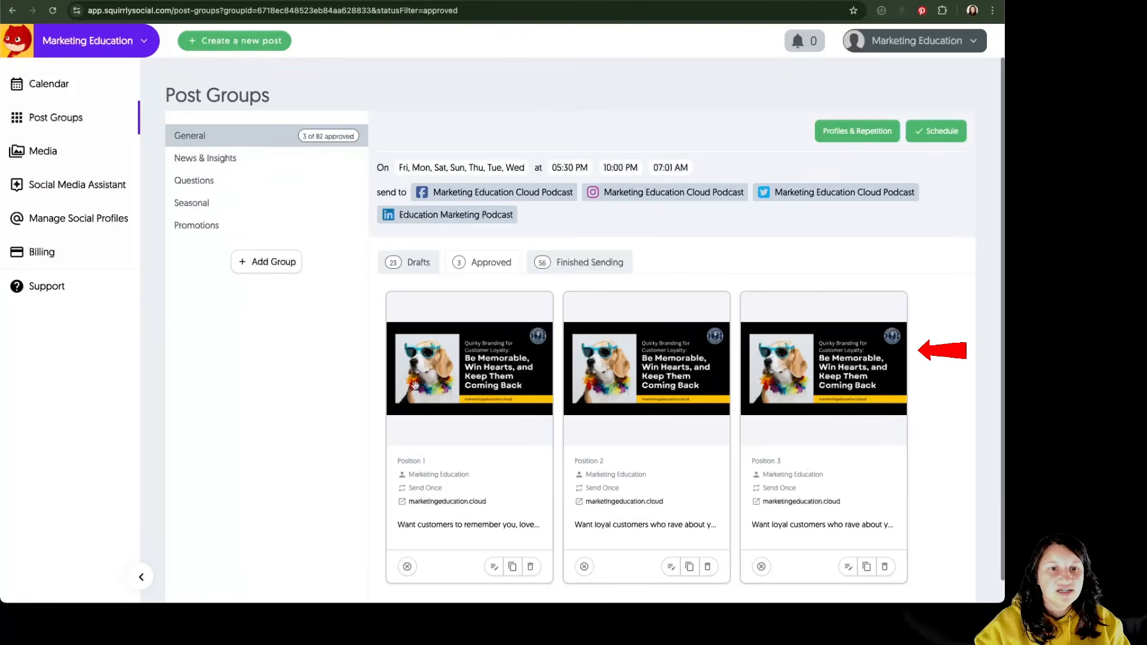
{"action": "left_click", "coordinate": [269, 160]}
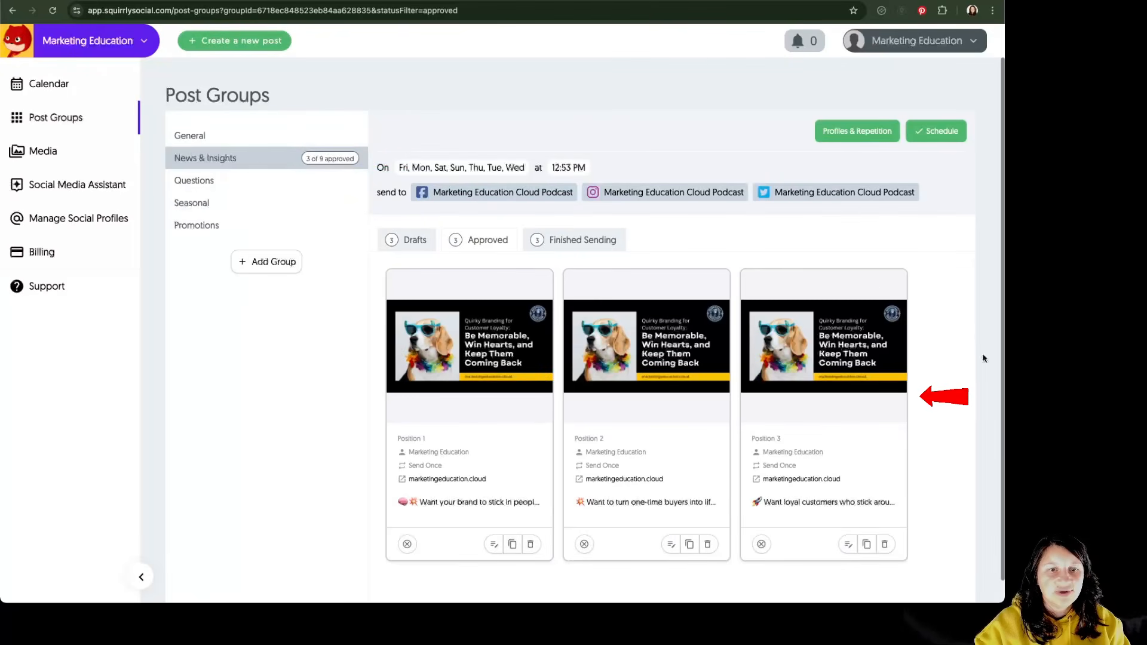
{"action": "left_click", "coordinate": [201, 225]}
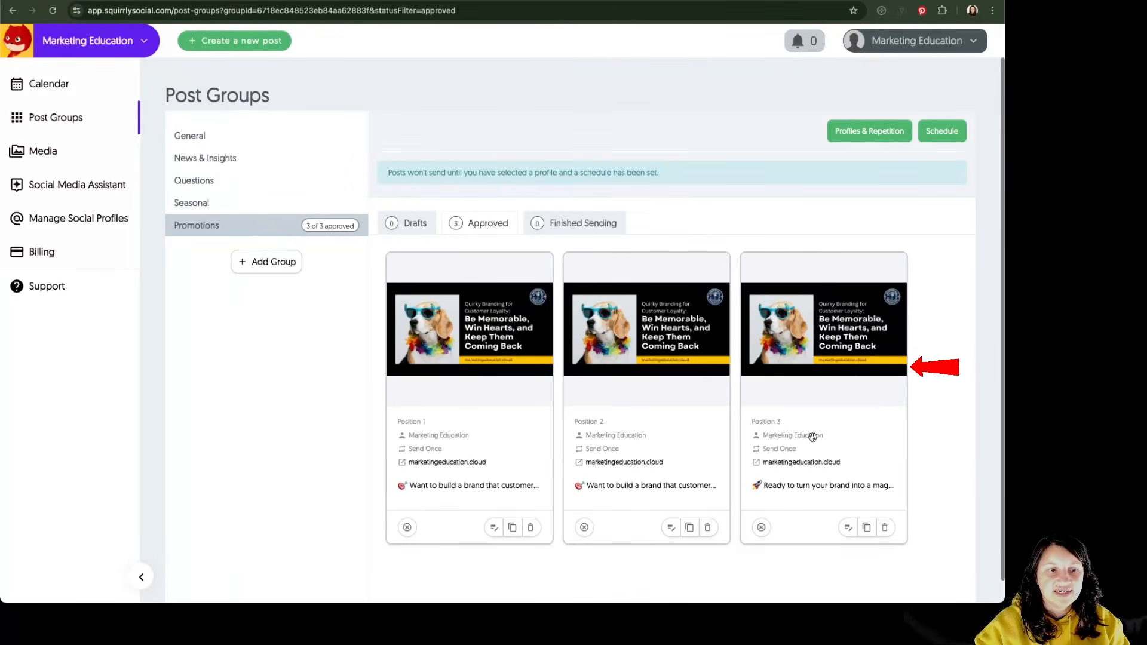
- Review the General group's profile and repetition settings, including the social profiles available for posting, and save them
{"action": "left_click", "coordinate": [251, 141]}
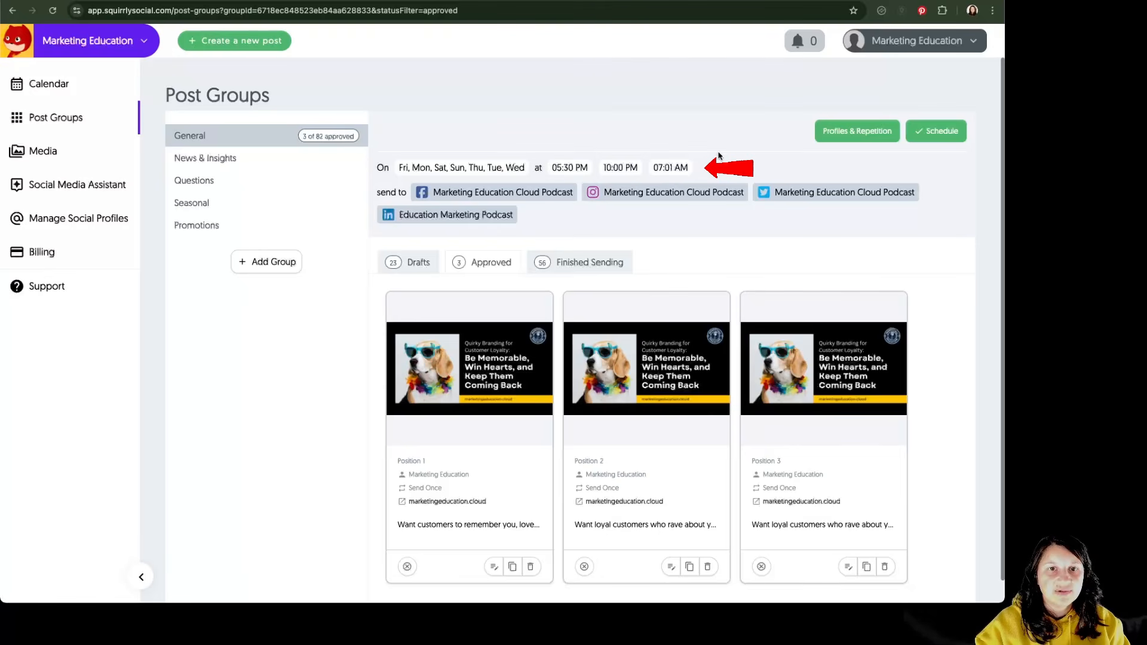
{"action": "left_click", "coordinate": [876, 140]}
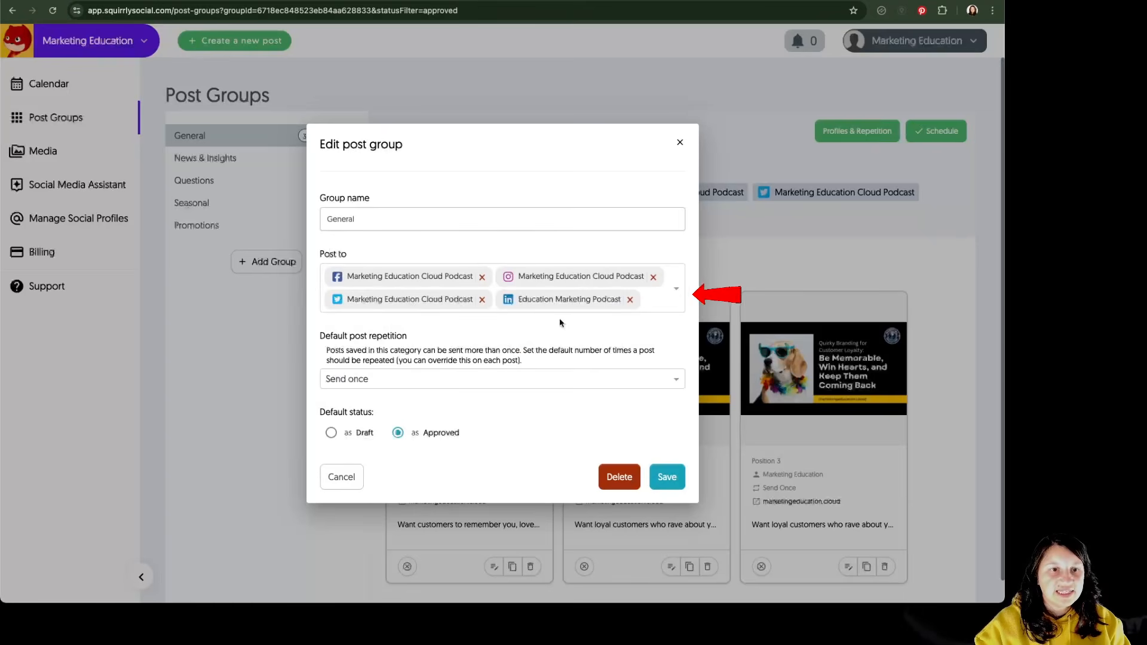
{"action": "left_click", "coordinate": [674, 293]}
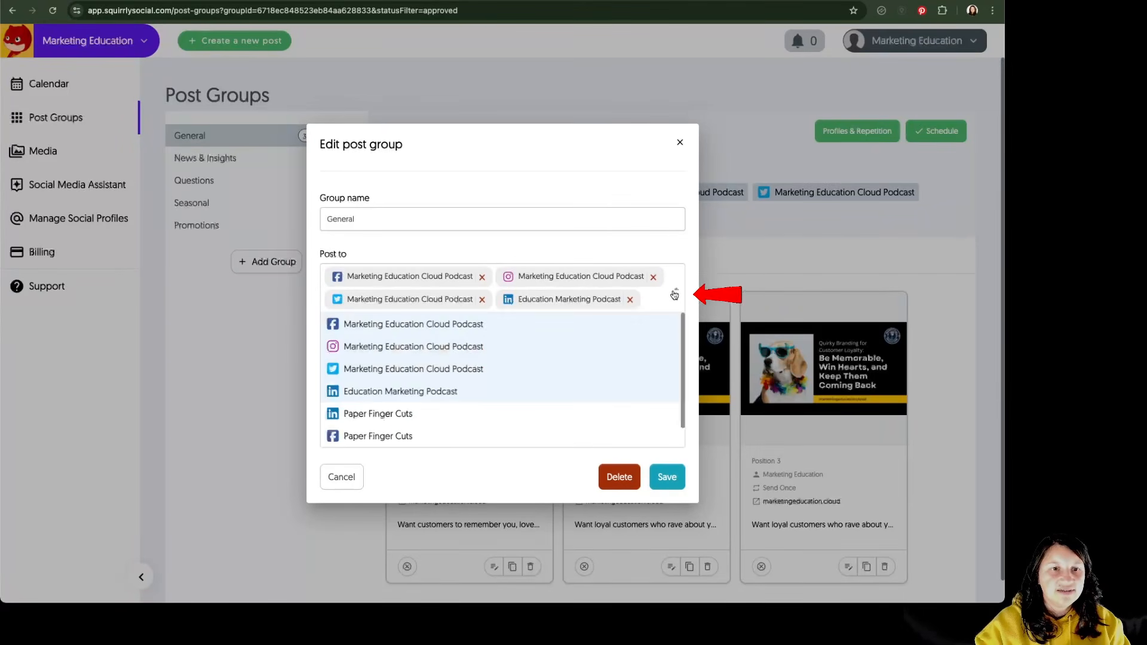
{"action": "left_click", "coordinate": [675, 292]}
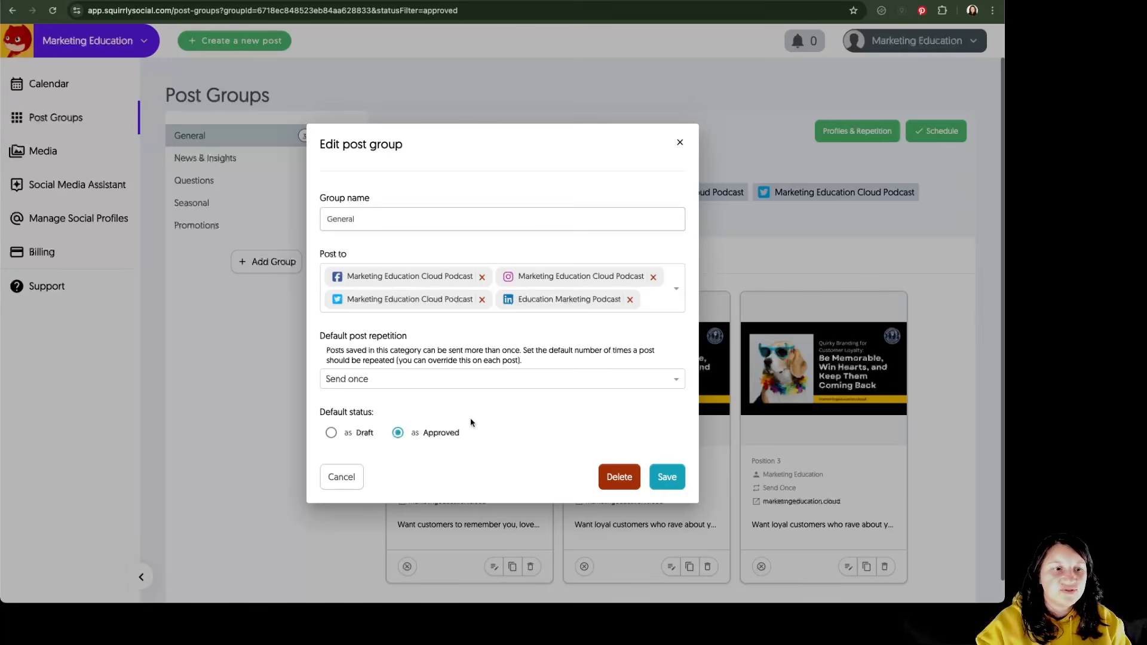
{"action": "left_click", "coordinate": [669, 481]}
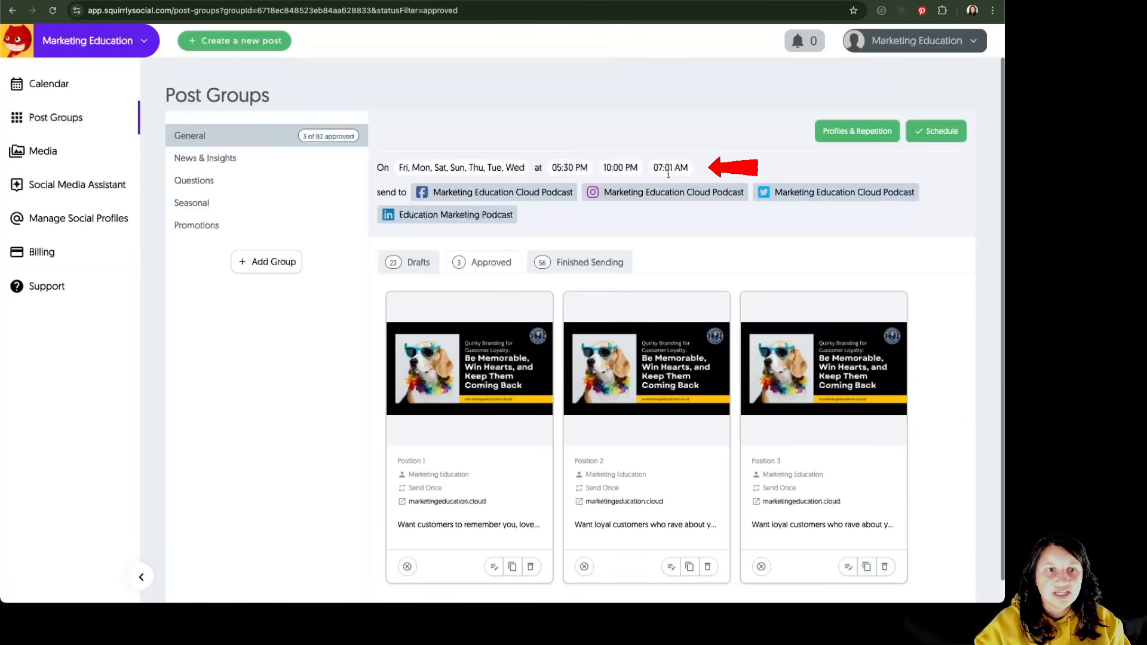
- Try adding a posting time to the General group's schedule, remove it again, and save the schedule
{"action": "left_click", "coordinate": [952, 136]}
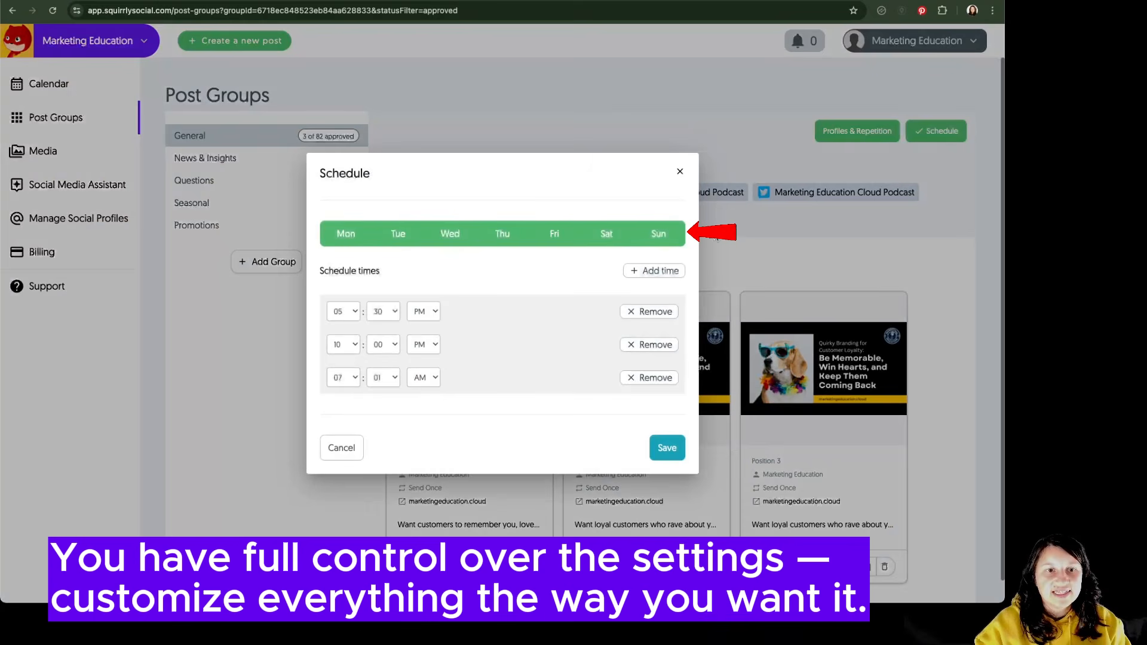
{"action": "left_click", "coordinate": [628, 269]}
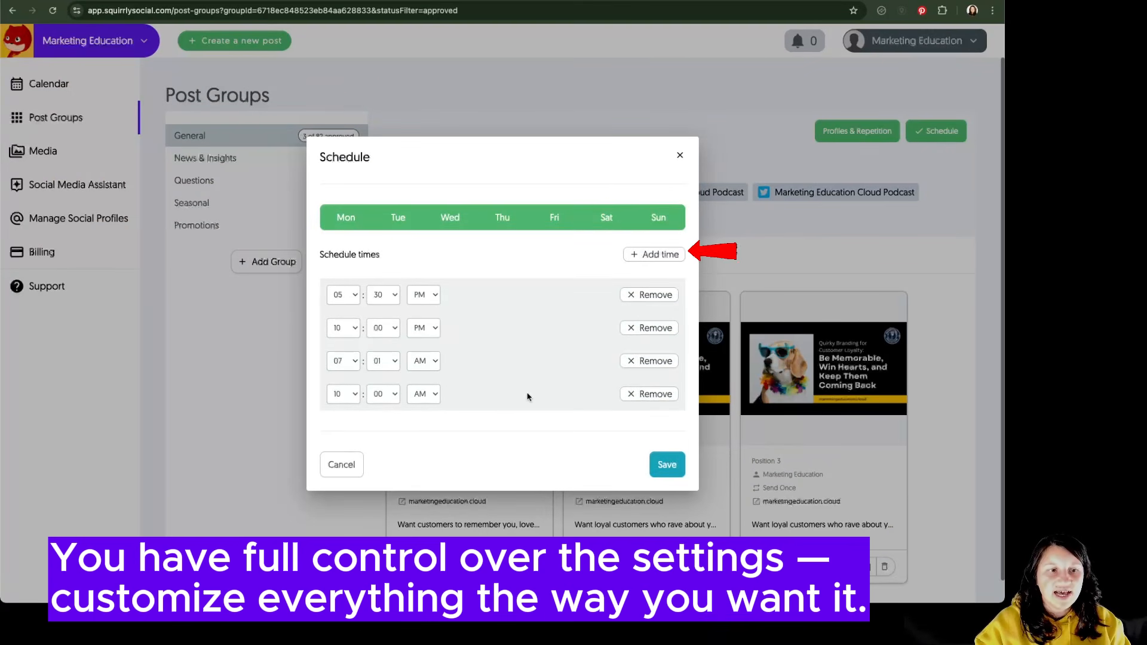
{"action": "left_click", "coordinate": [655, 395]}
{"action": "left_click", "coordinate": [666, 447]}
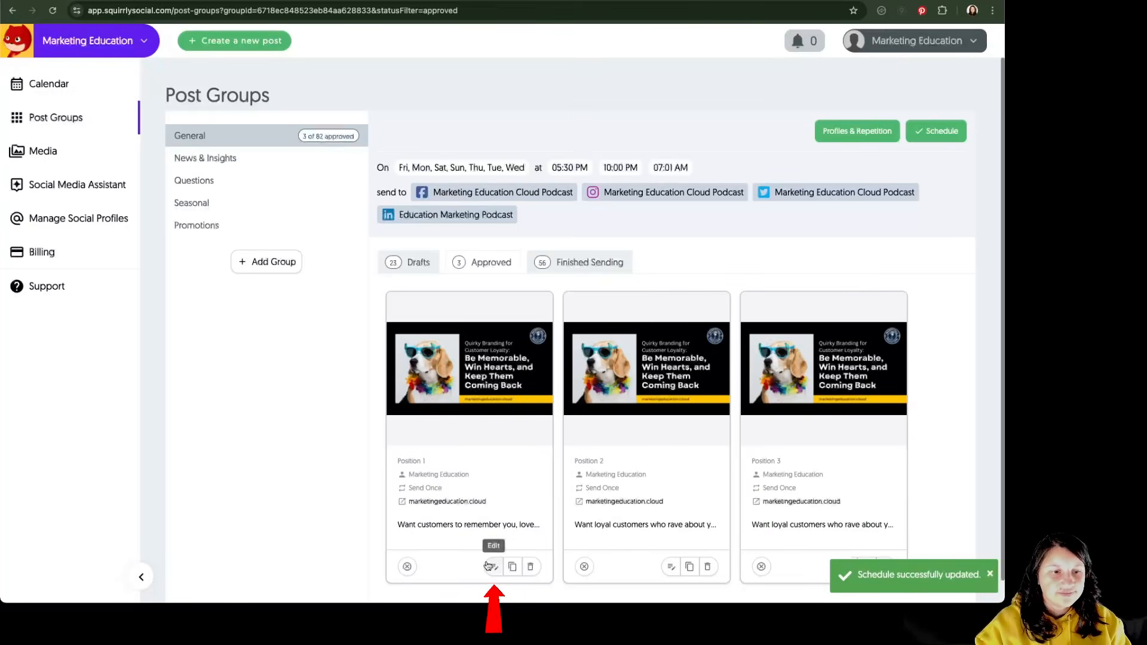
- Upload the portrait "Be Memorable, Win Hearts, and Keep Them Coming Back" image and use it in the first approved General post
{"action": "left_click", "coordinate": [493, 568]}
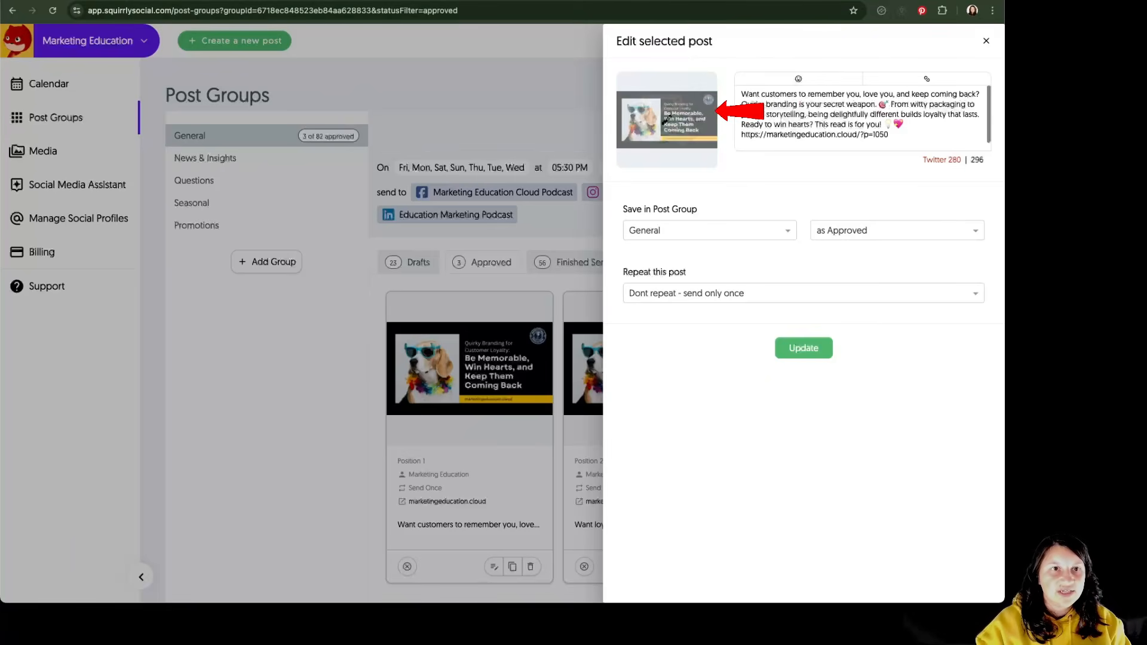
{"action": "left_click", "coordinate": [676, 133]}
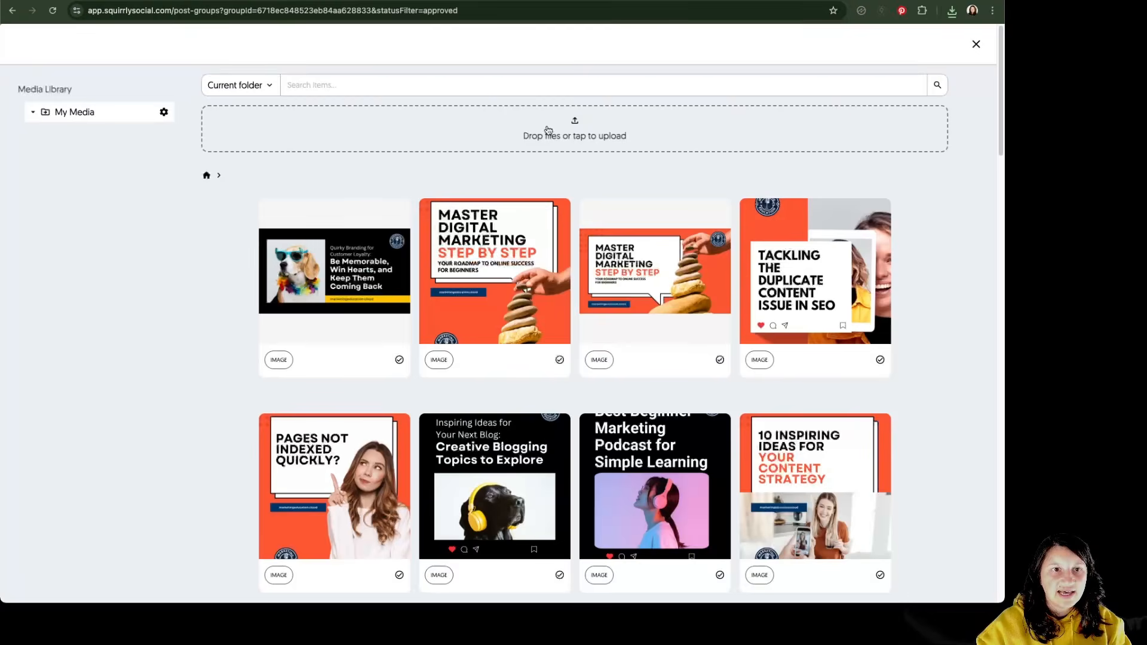
{"action": "left_click", "coordinate": [603, 138]}
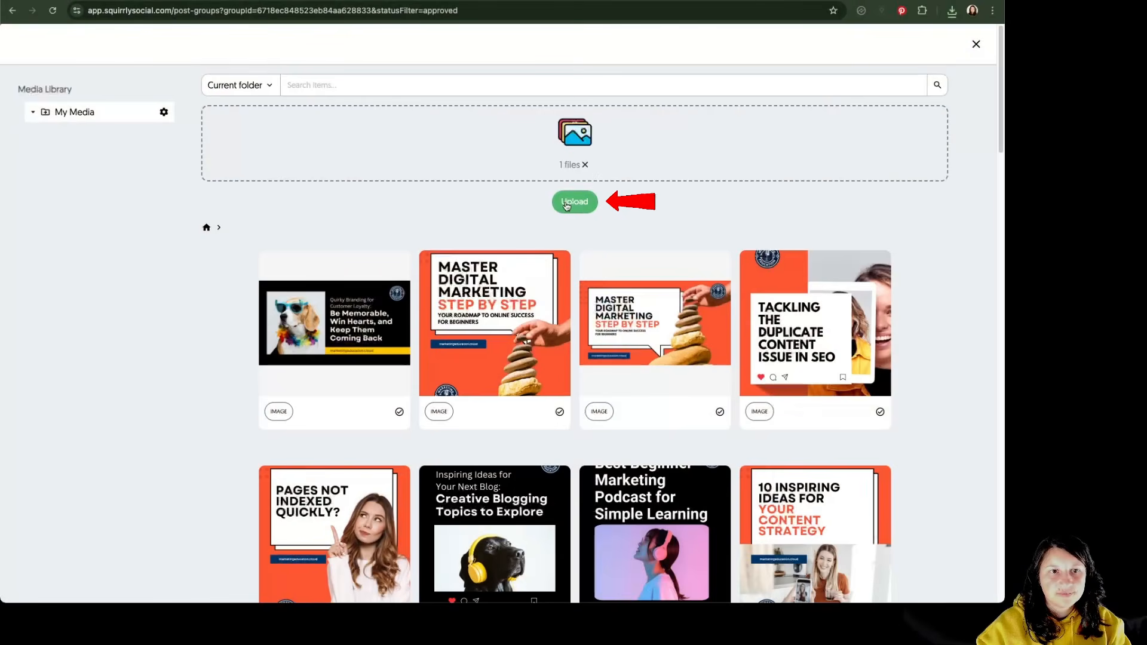
{"action": "left_click", "coordinate": [574, 204]}
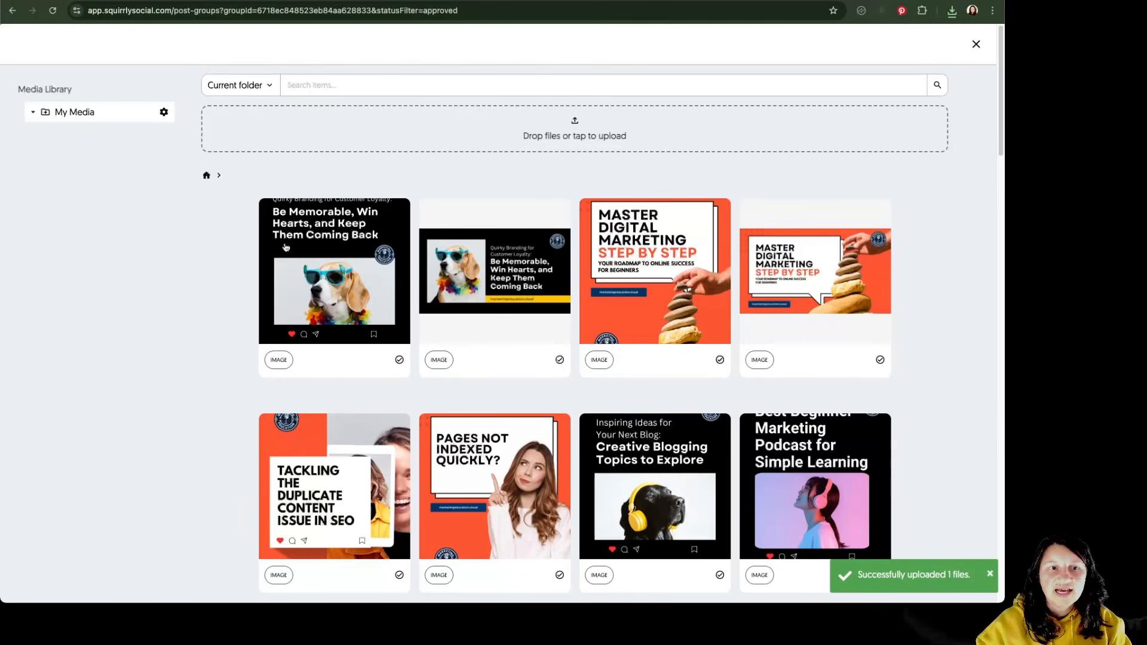
{"action": "left_click", "coordinate": [326, 273]}
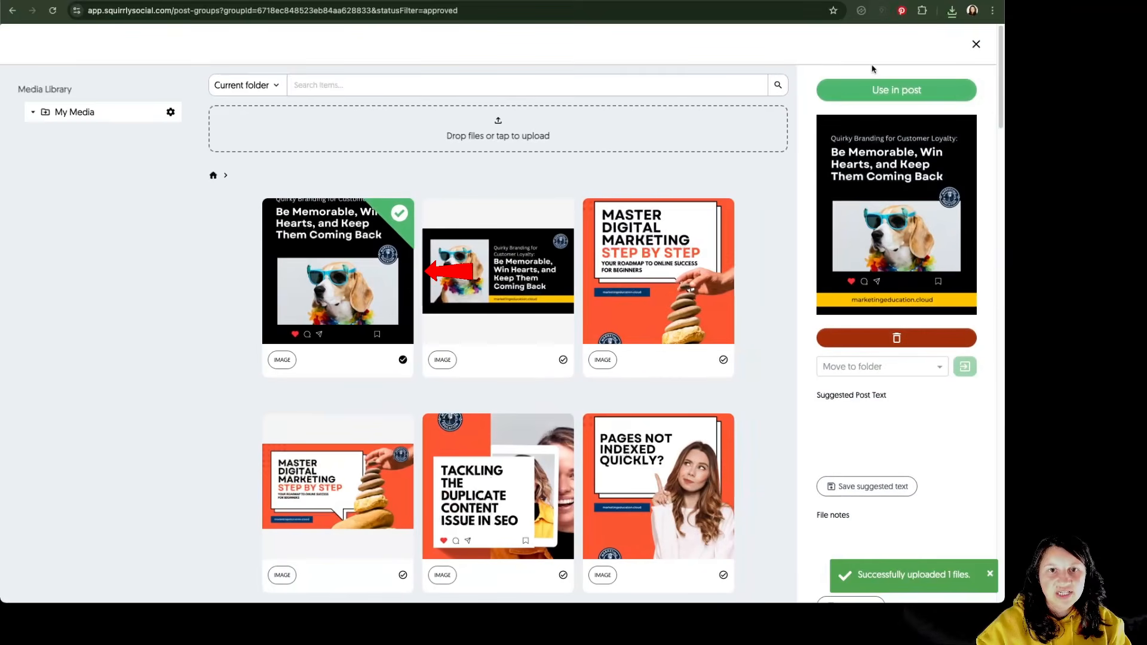
{"action": "left_click", "coordinate": [925, 100]}
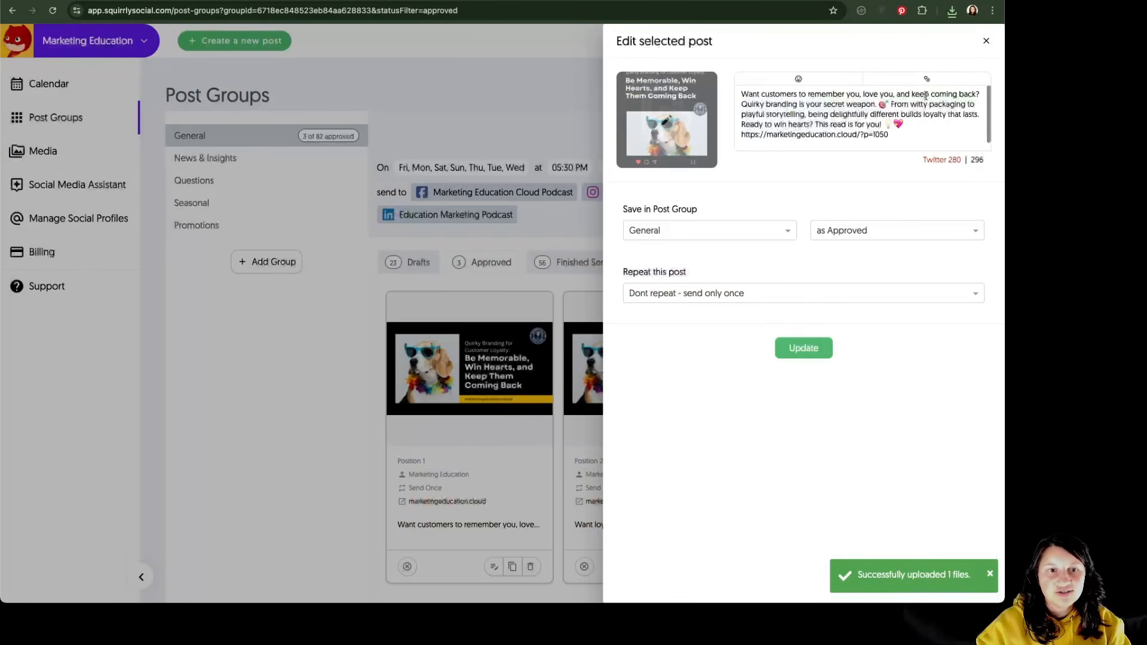
{"action": "left_click", "coordinate": [811, 347]}
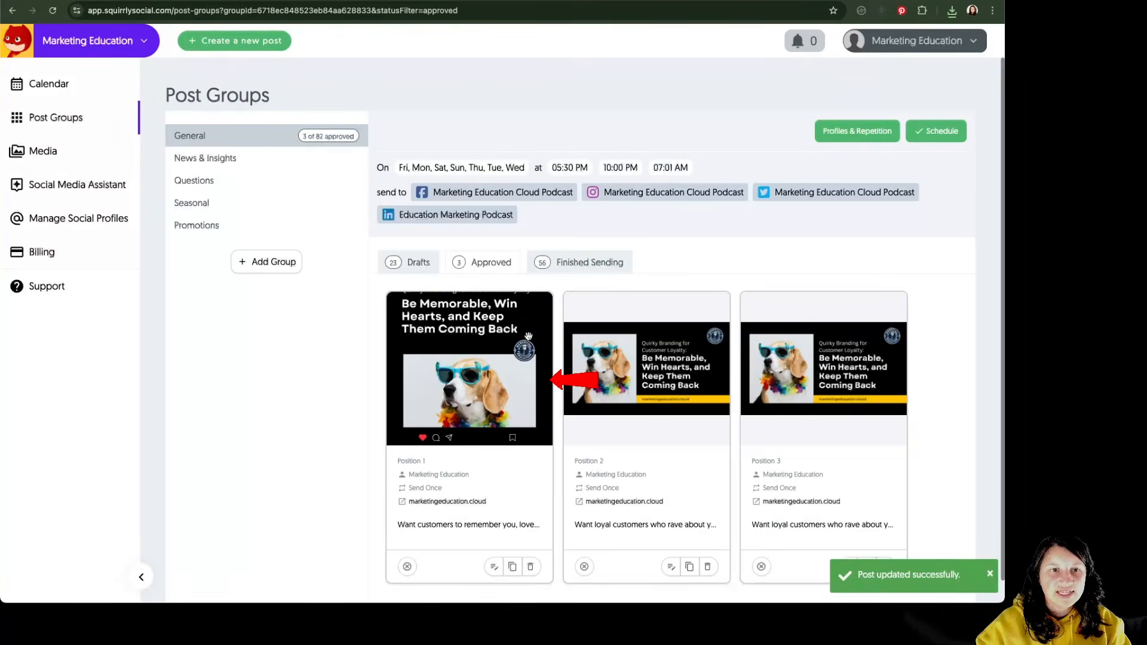
- Set the General group's morning posting time to 09:45 AM and save the schedule
{"action": "left_click", "coordinate": [936, 133]}
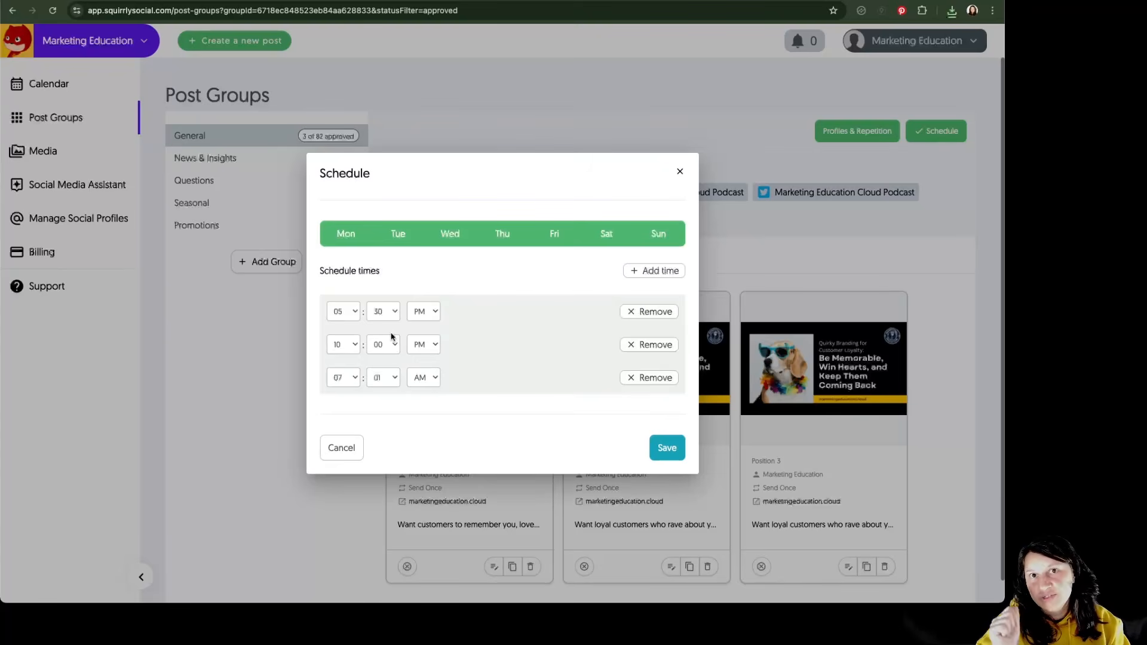
{"action": "left_click", "coordinate": [354, 378]}
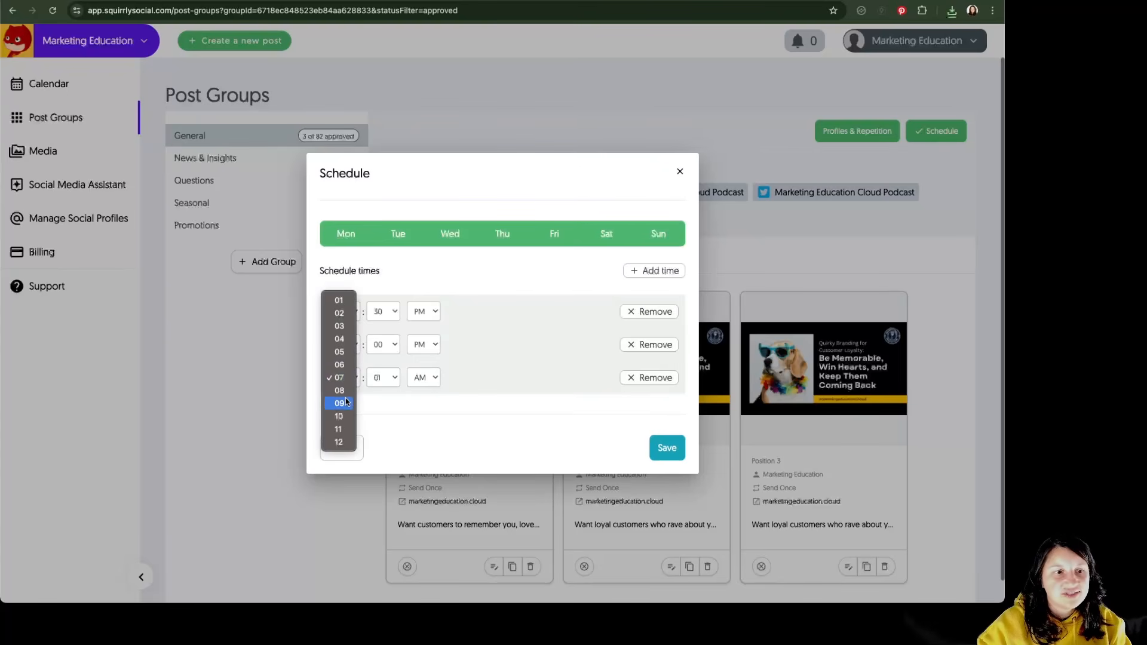
{"action": "left_click", "coordinate": [346, 404]}
{"action": "left_click", "coordinate": [382, 379]}
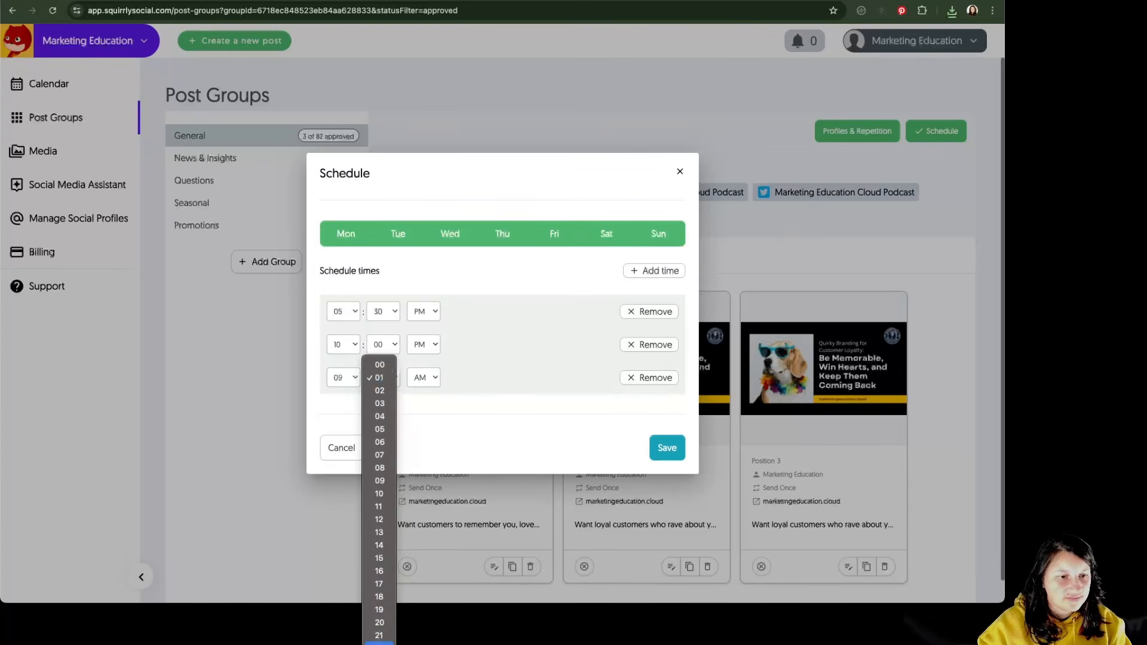
{"action": "scroll", "coordinate": [380, 608], "scroll_direction": "down", "scroll_amount": 5}
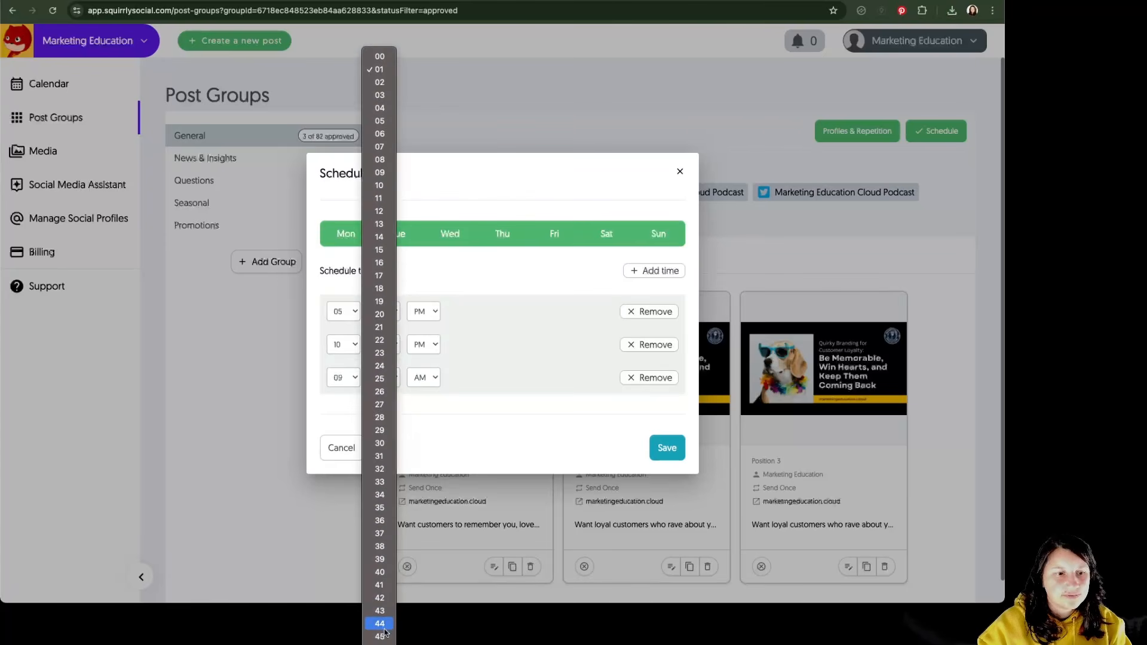
{"action": "left_click", "coordinate": [380, 637]}
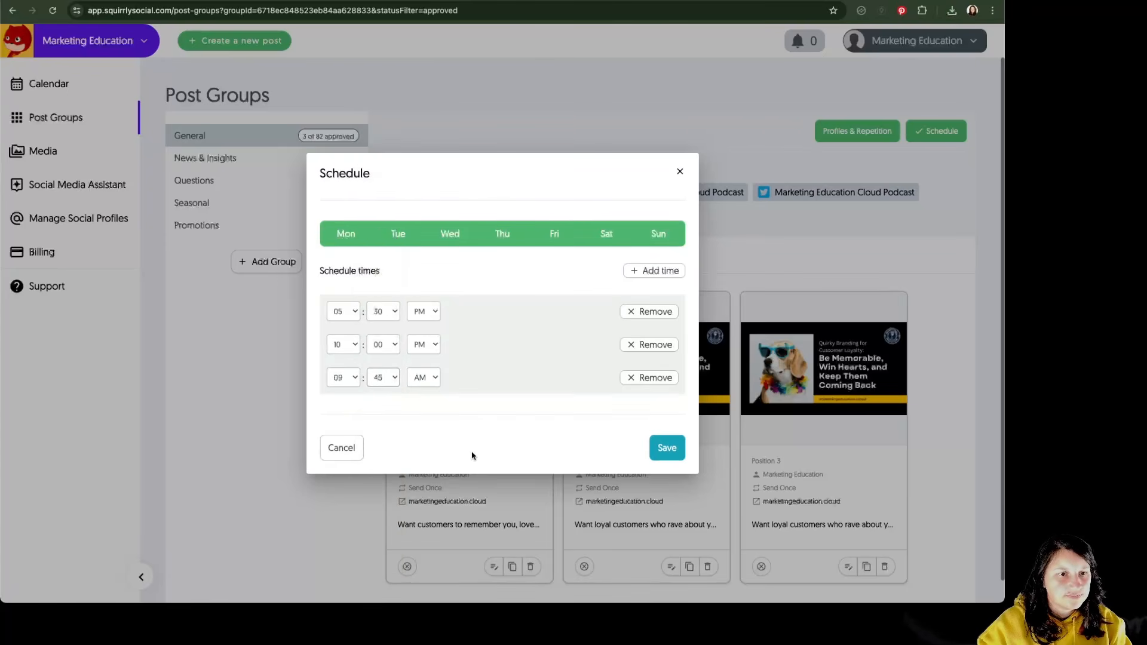
{"action": "left_click", "coordinate": [672, 454]}
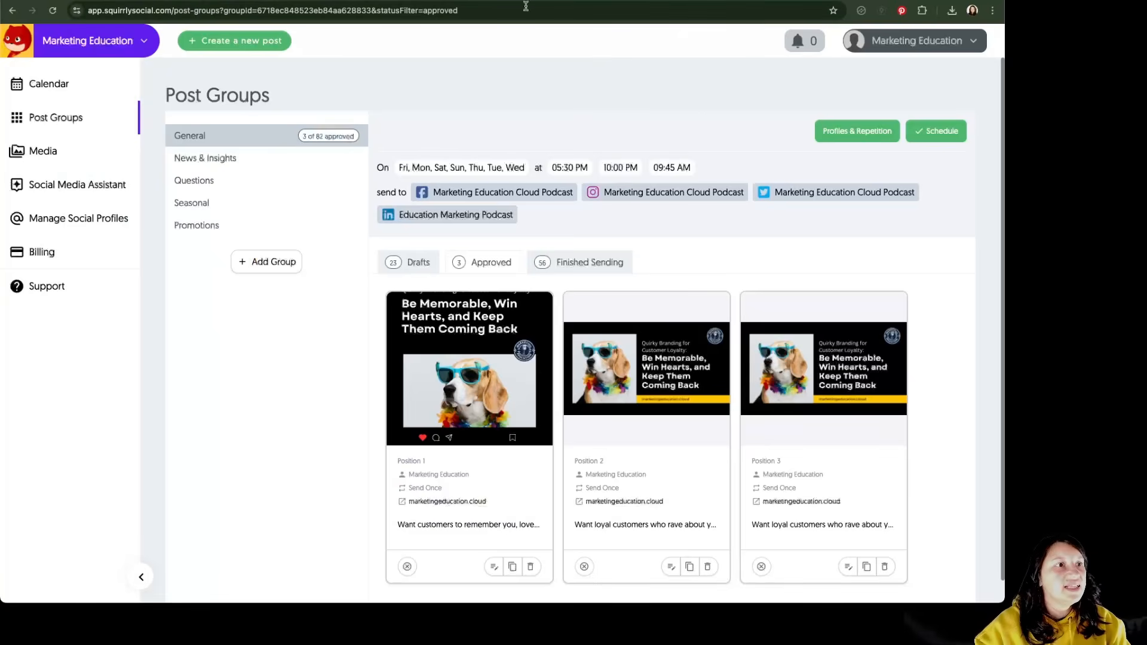
- Check the sending of the first General post in the refreshed group's finished posts and on the Facebook and Instagram pages
{"action": "left_click", "coordinate": [51, 11]}
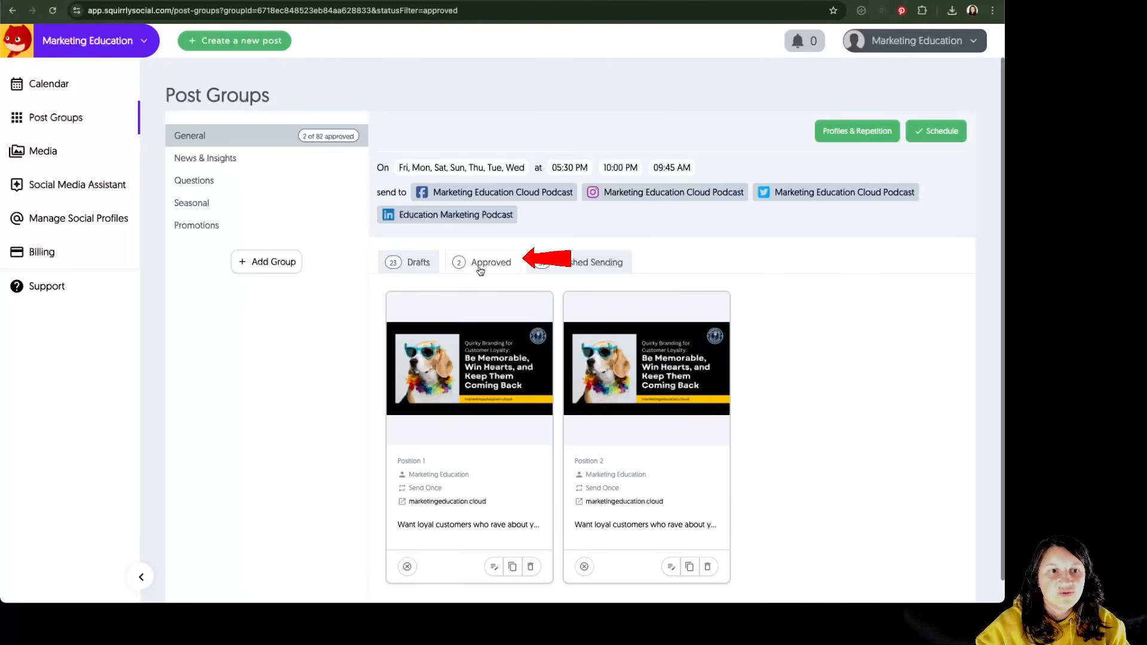
{"action": "left_click", "coordinate": [597, 271]}
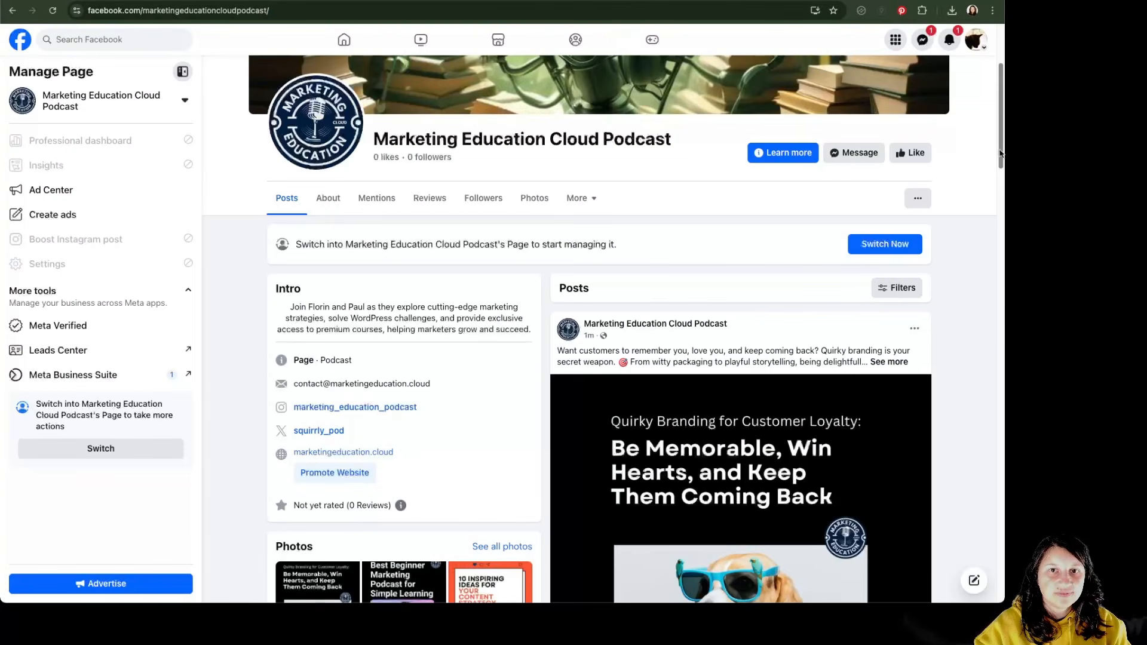
{"action": "left_click_drag", "start_coordinate": [1001, 151], "coordinate": [1005, 192]}
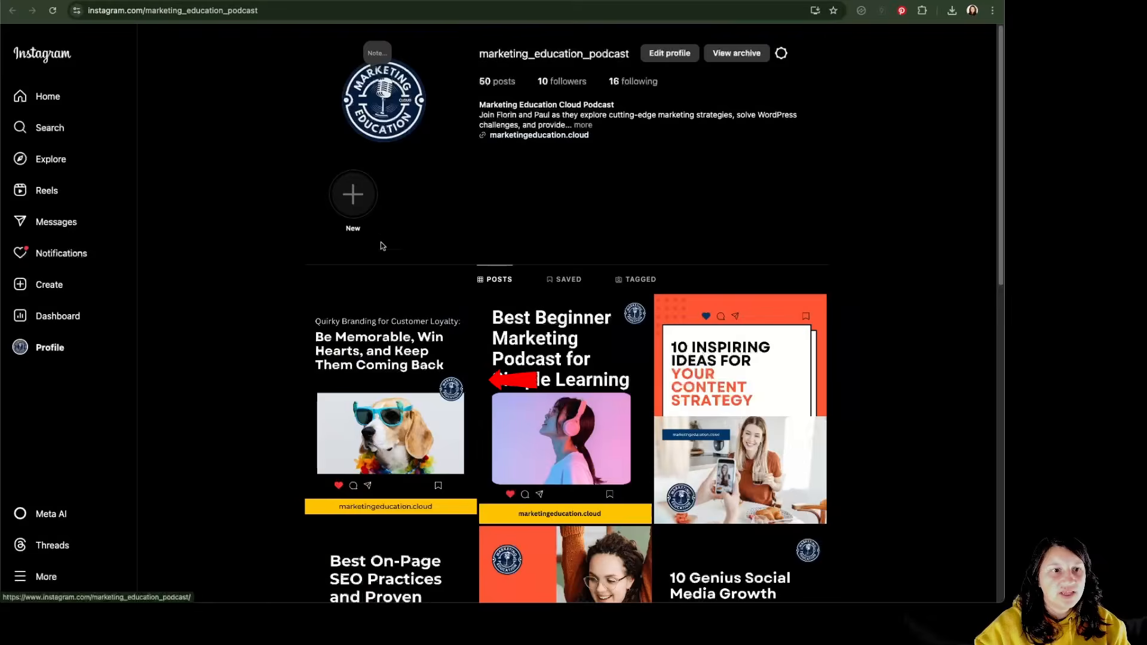
{"action": "left_click", "coordinate": [330, 377]}
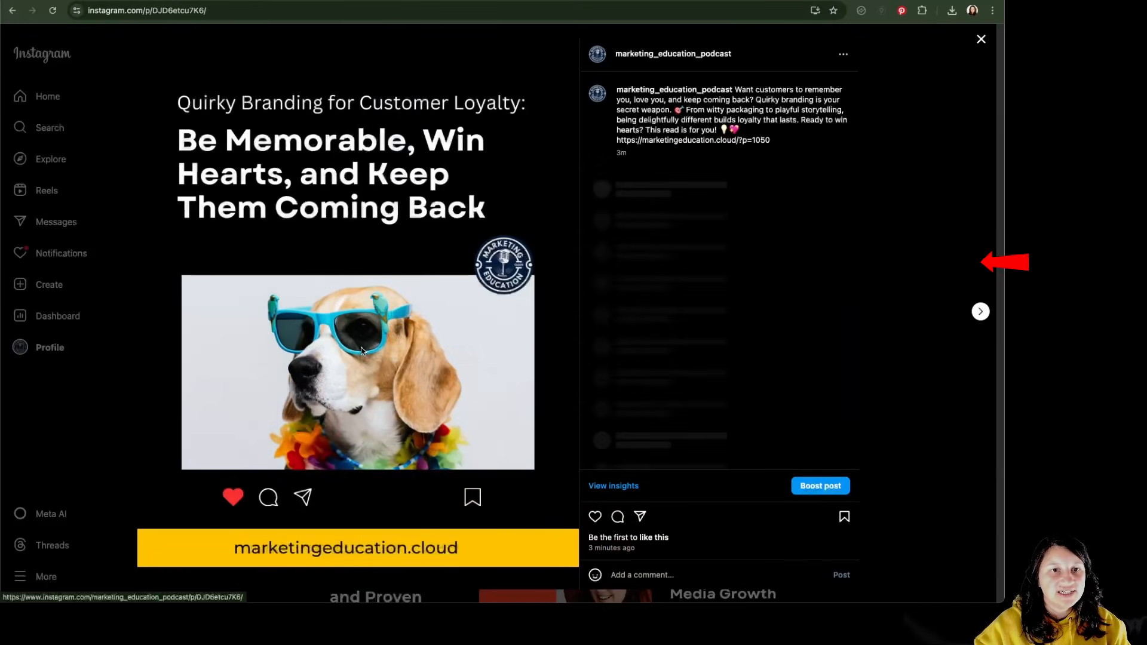